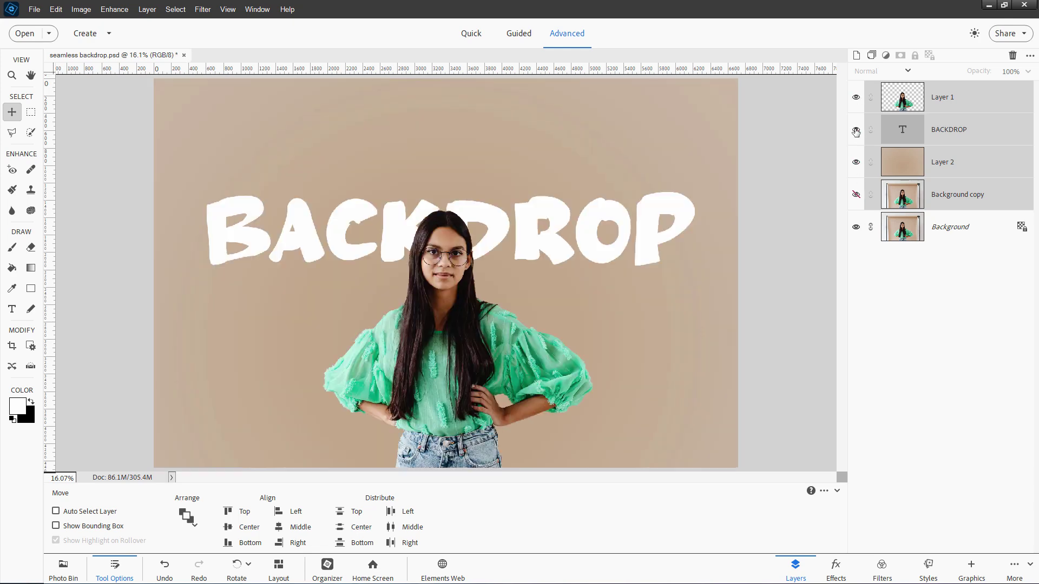
{"action": "left_click", "coordinate": [856, 130]}
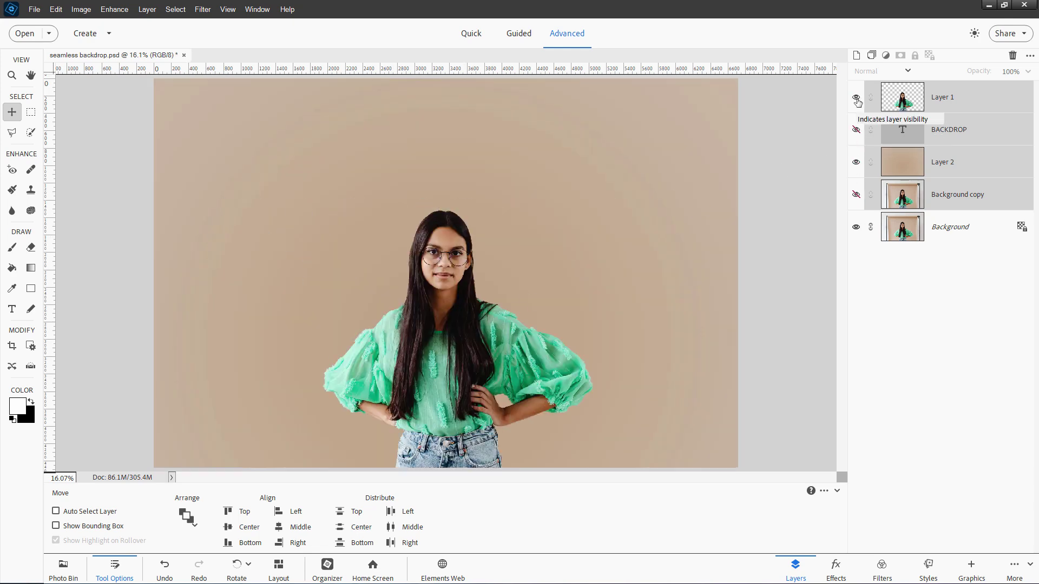
Toggle visibility of the BACKDROP text, cut-out and backdrop layers to check them
{"action": "left_click", "coordinate": [856, 97]}
{"action": "left_click", "coordinate": [856, 162]}
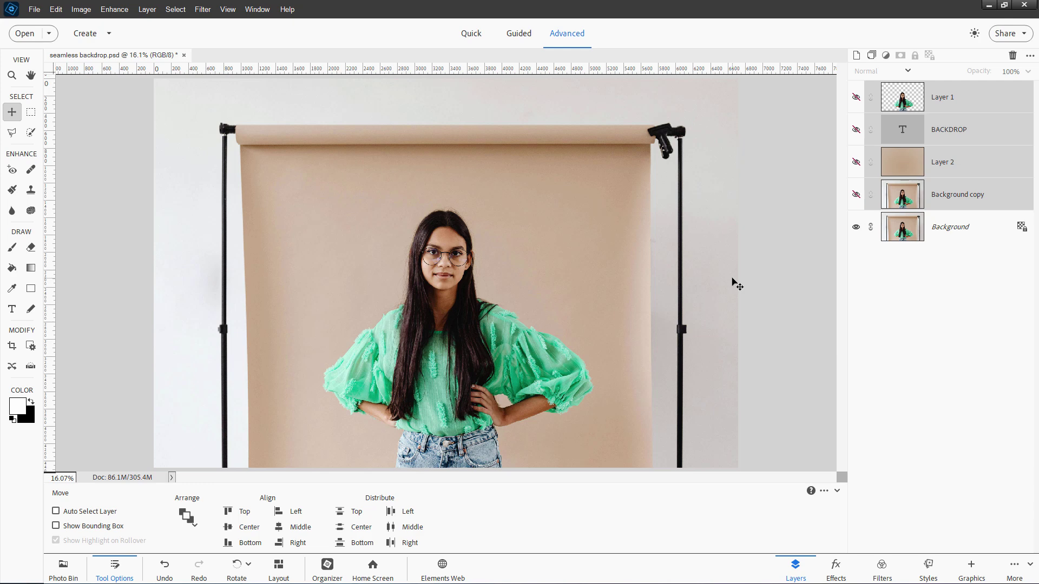
Delete the four layers from Layer 1 through Background copy, keeping only Background
{"action": "left_click", "coordinate": [955, 100]}
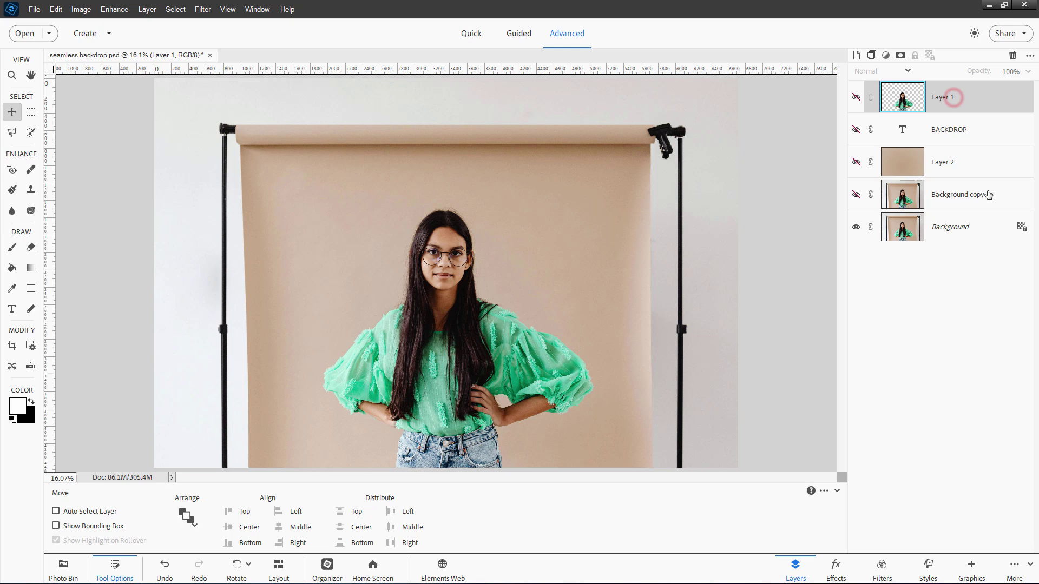
{"action": "left_click", "coordinate": [980, 197], "text": "shift"}
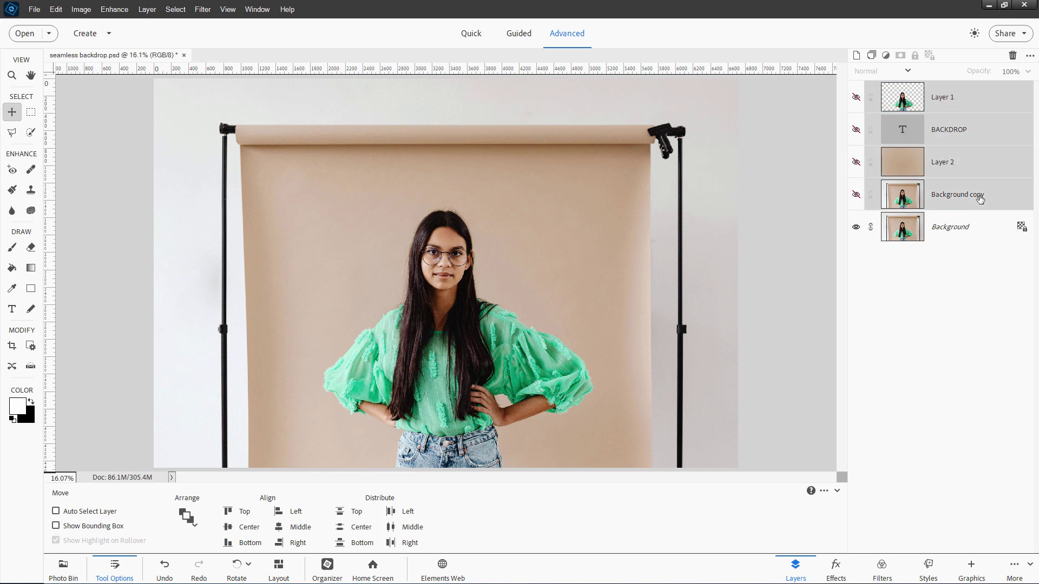
{"action": "key", "text": "Delete"}
{"action": "left_click", "coordinate": [513, 218]}
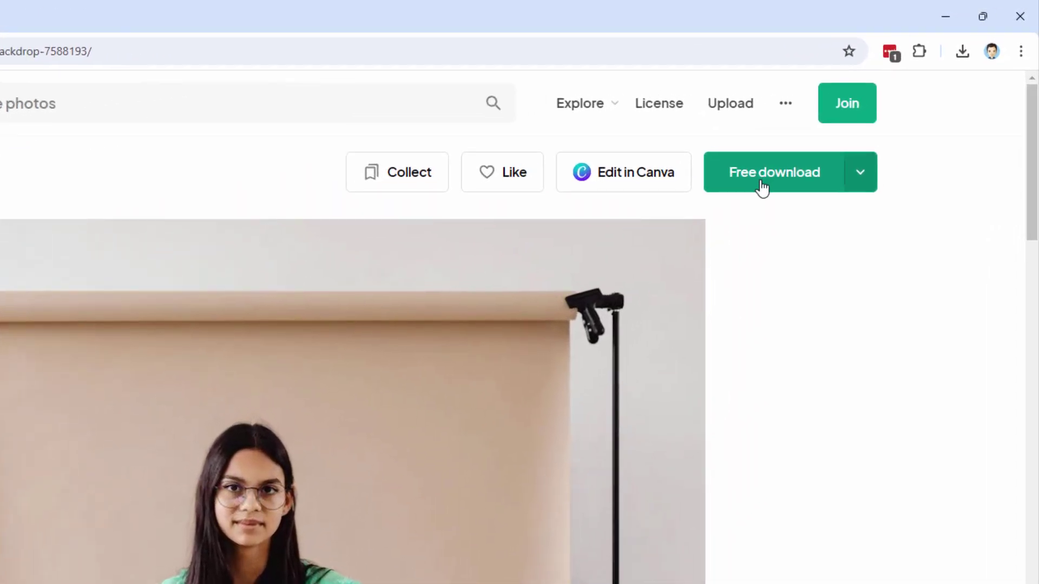
{"action": "left_click", "coordinate": [867, 168]}
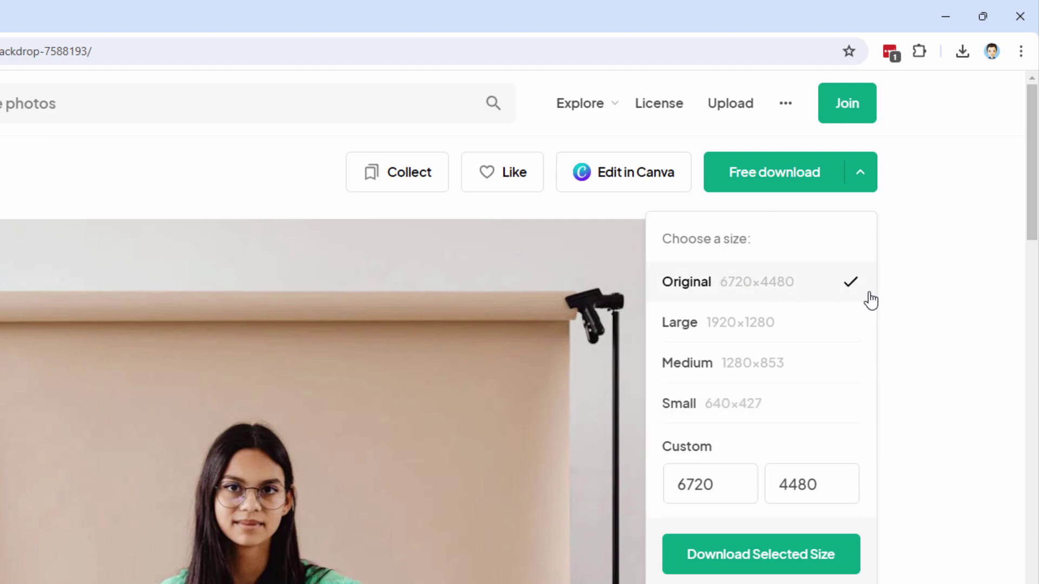
{"action": "left_click", "coordinate": [893, 297]}
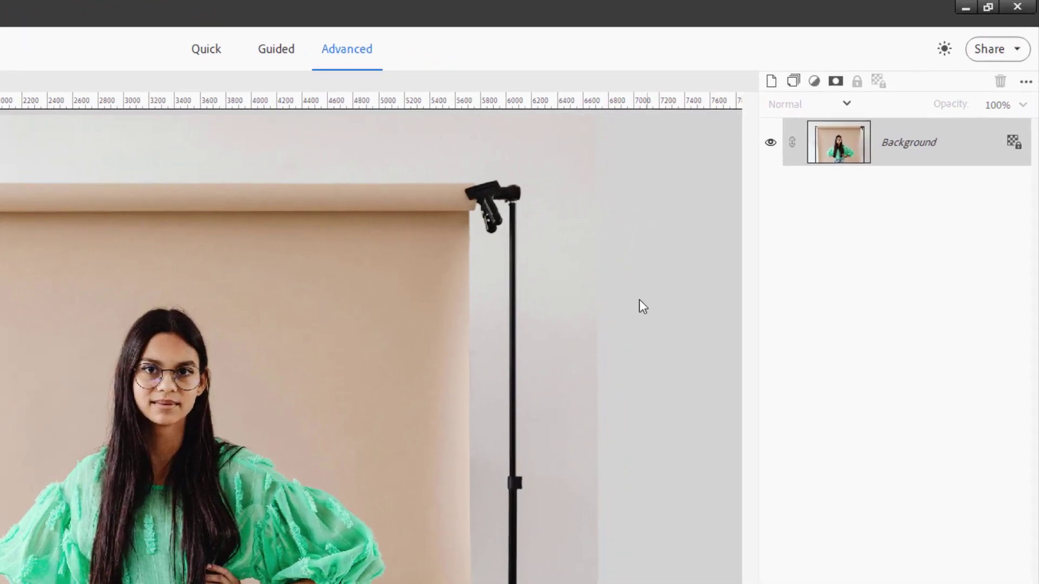
Duplicate Background into a Background copy layer and turn off the original Background's visibility
{"action": "right_click", "coordinate": [923, 124]}
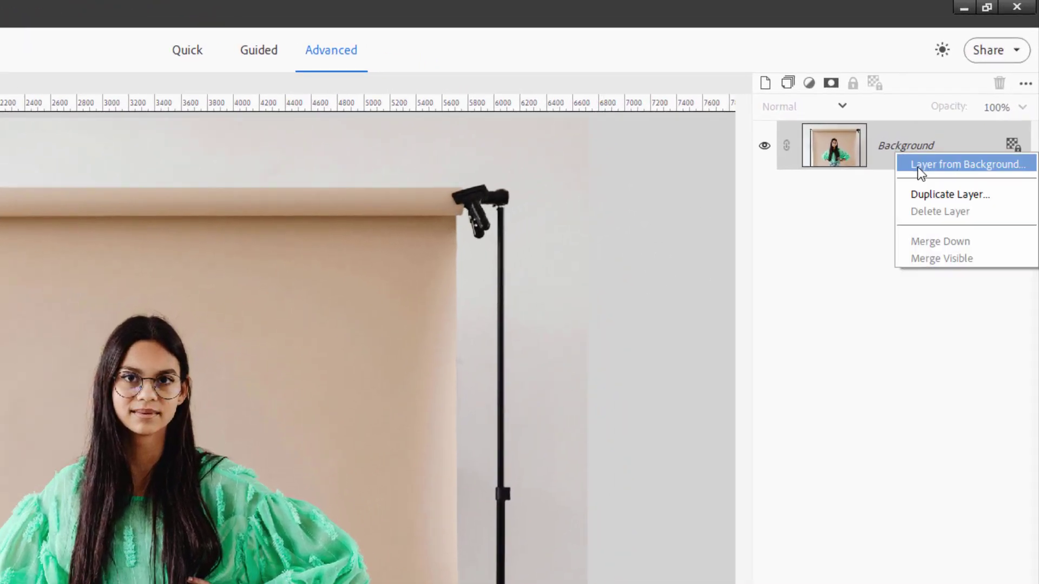
{"action": "left_click", "coordinate": [931, 195]}
{"action": "left_click", "coordinate": [407, 265]}
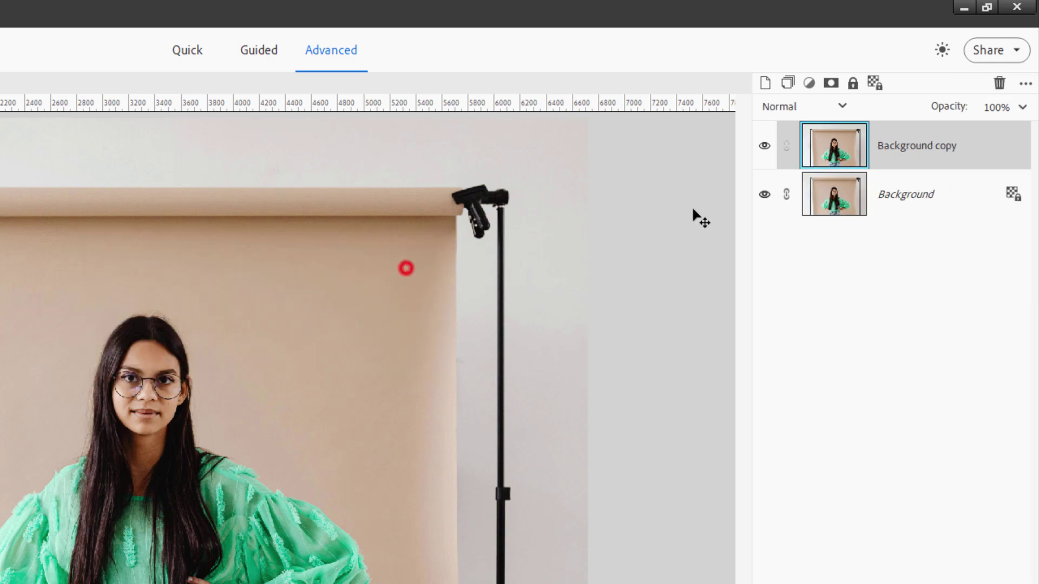
{"action": "left_click", "coordinate": [764, 194]}
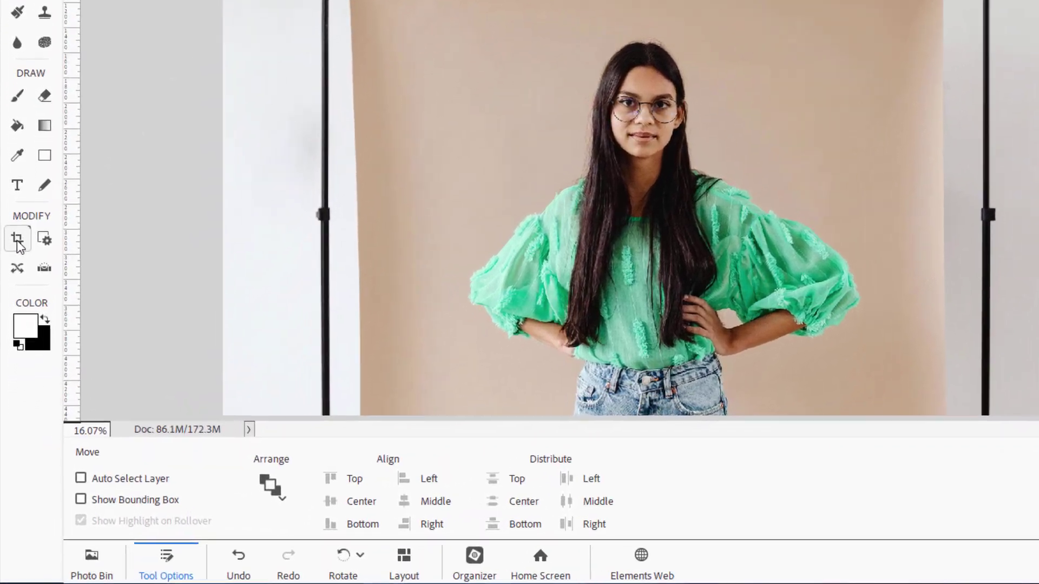
Crop the photo to a 4 x 6 in box around the tan backdrop, then undo the crop
{"action": "left_click", "coordinate": [12, 345]}
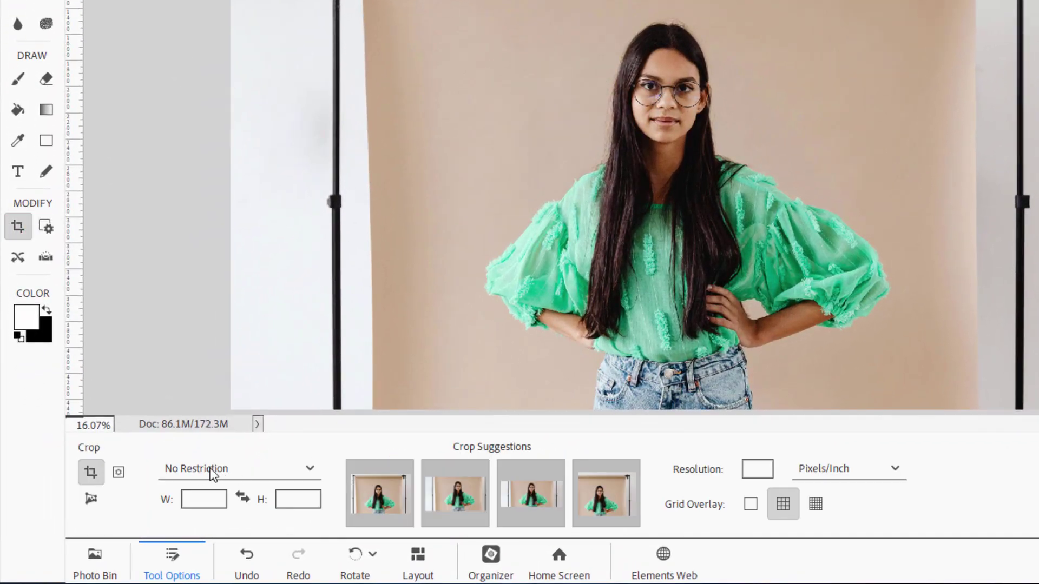
{"action": "left_click", "coordinate": [310, 469]}
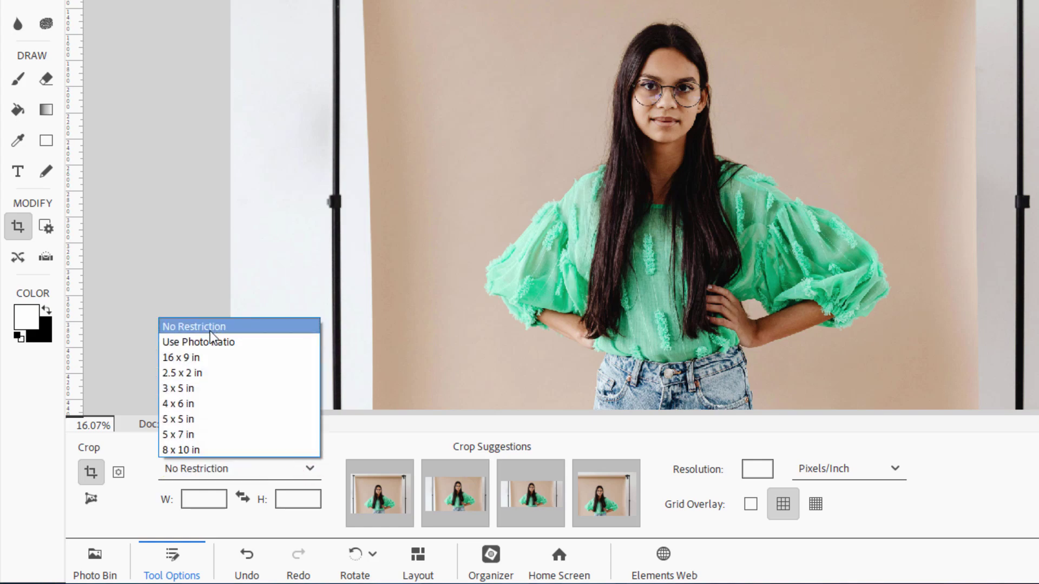
{"action": "left_click", "coordinate": [216, 403]}
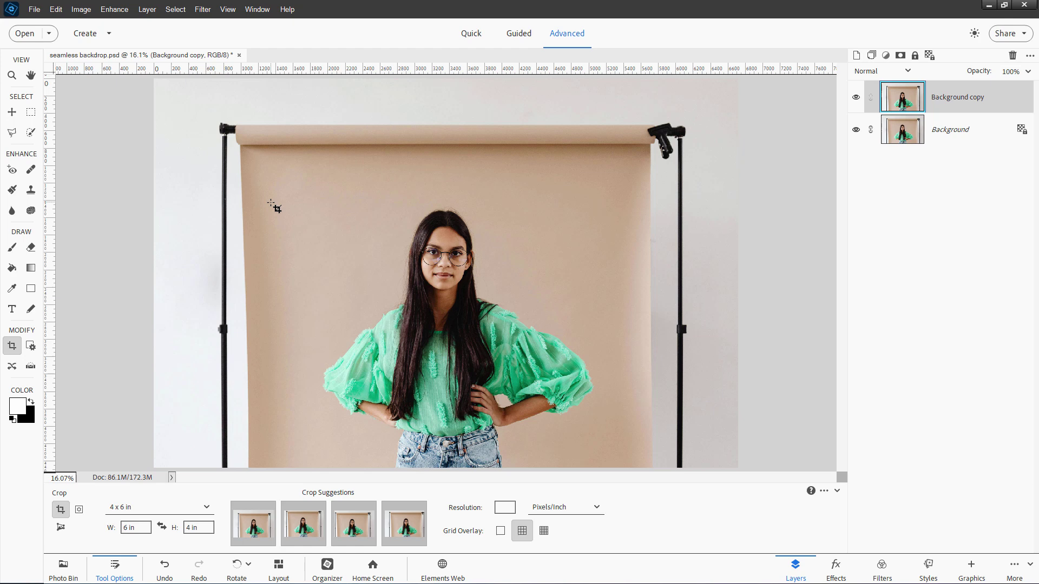
{"action": "left_click_drag", "start_coordinate": [248, 184], "coordinate": [653, 466]}
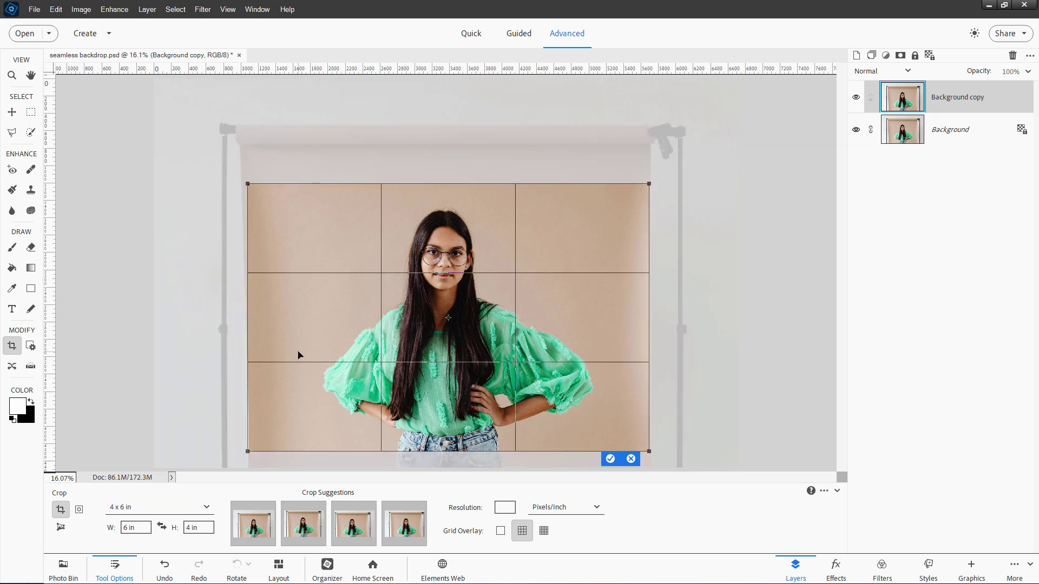
{"action": "left_click_drag", "start_coordinate": [248, 449], "coordinate": [251, 449]}
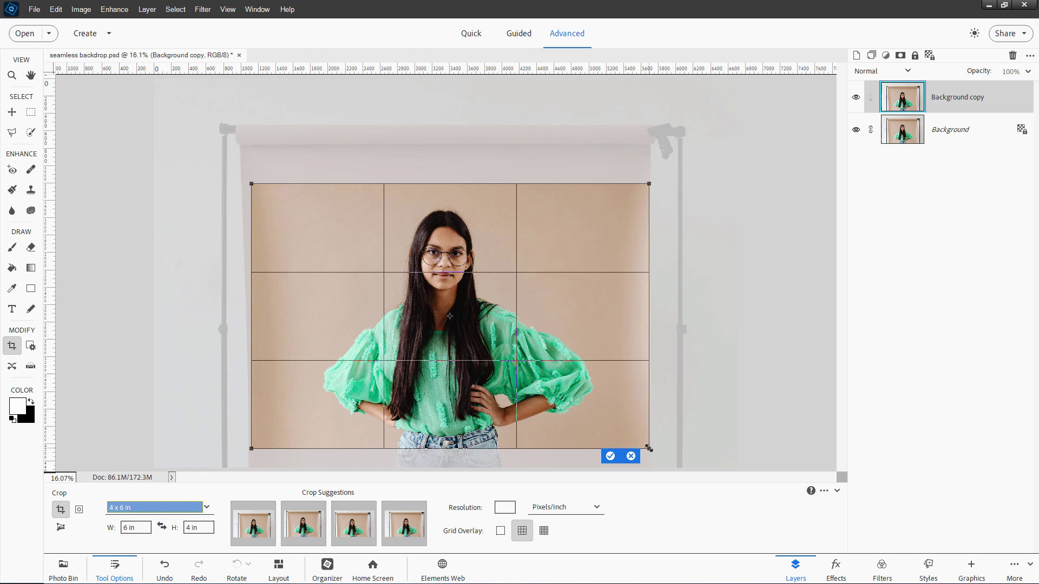
{"action": "left_click_drag", "start_coordinate": [648, 448], "coordinate": [600, 423]}
{"action": "left_click", "coordinate": [605, 458]}
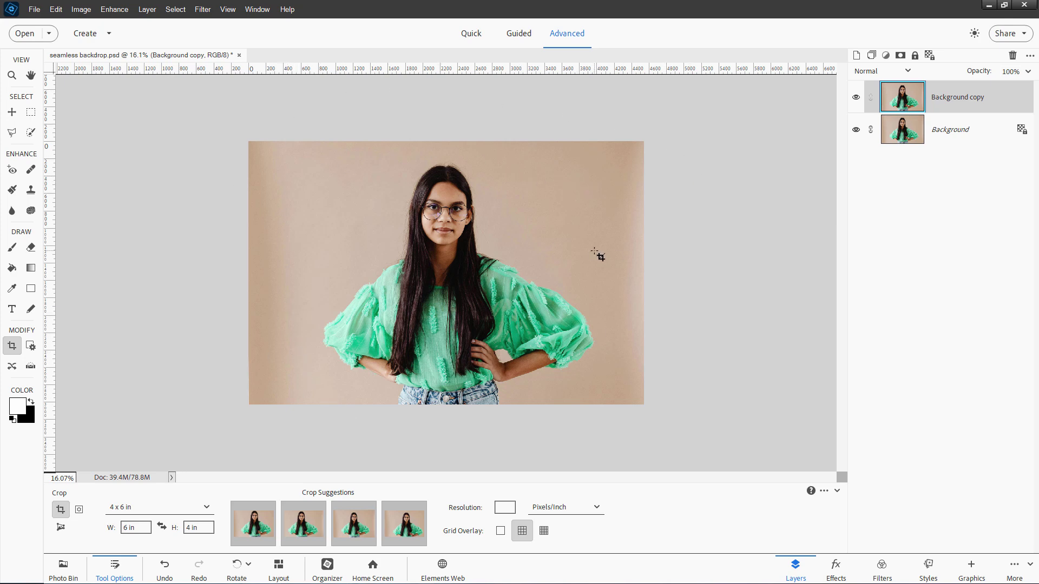
{"action": "key", "text": "ctrl+z"}
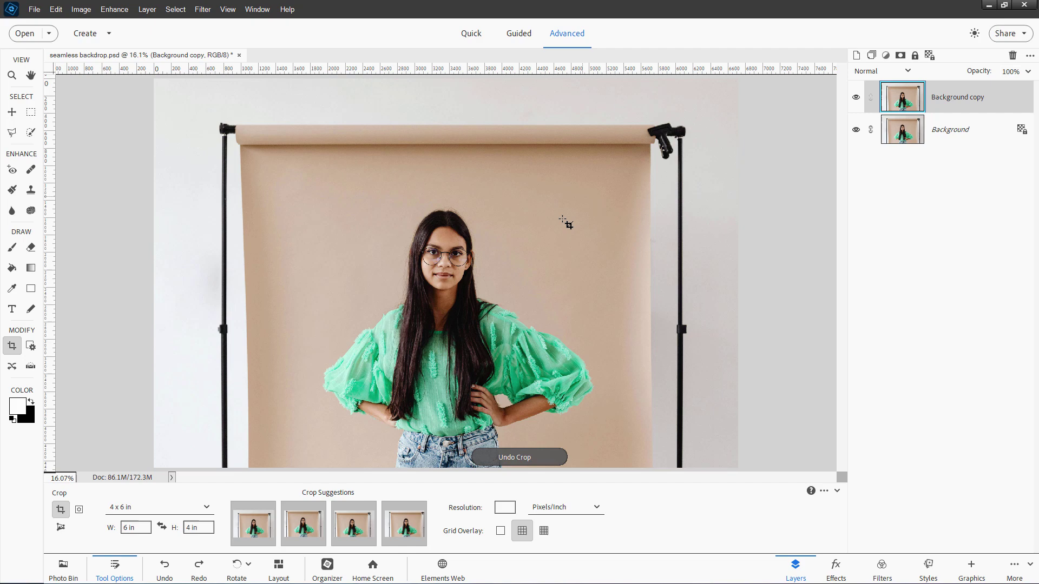
Switch to the Move tool
{"action": "scroll", "coordinate": [573, 261], "scroll_direction": "down", "scroll_amount": 3}
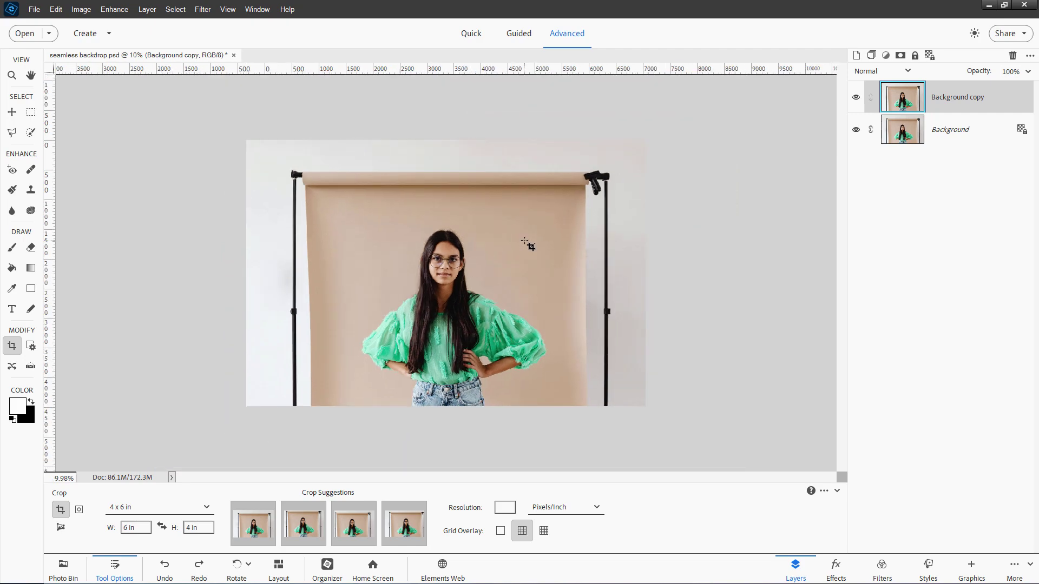
{"action": "left_click", "coordinate": [11, 112]}
{"action": "scroll", "coordinate": [503, 244], "scroll_direction": "up", "scroll_amount": 2}
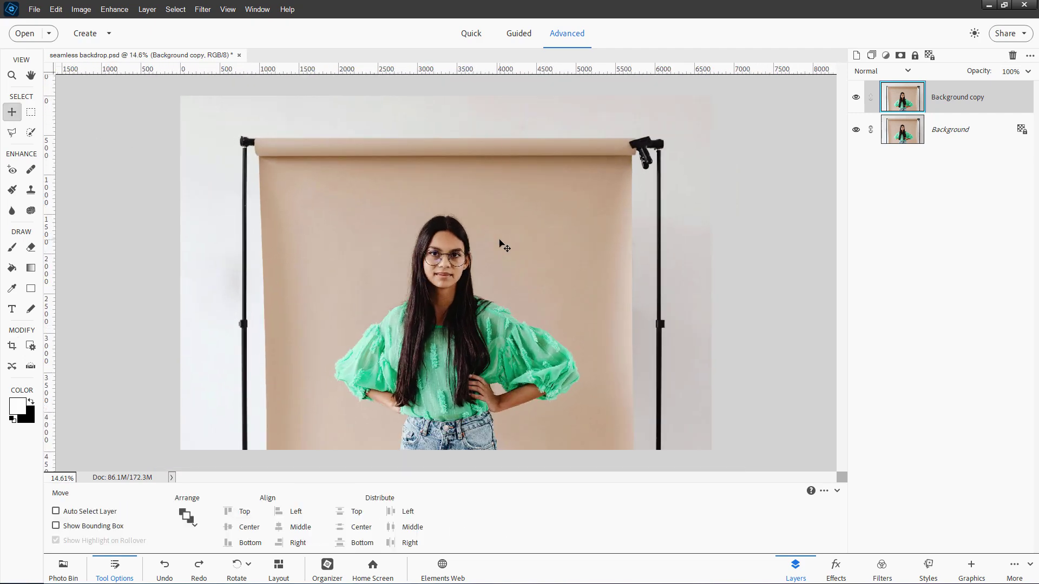
{"action": "scroll", "coordinate": [503, 244], "scroll_direction": "down", "scroll_amount": 2}
{"action": "scroll", "coordinate": [509, 261], "scroll_direction": "up", "scroll_amount": 1}
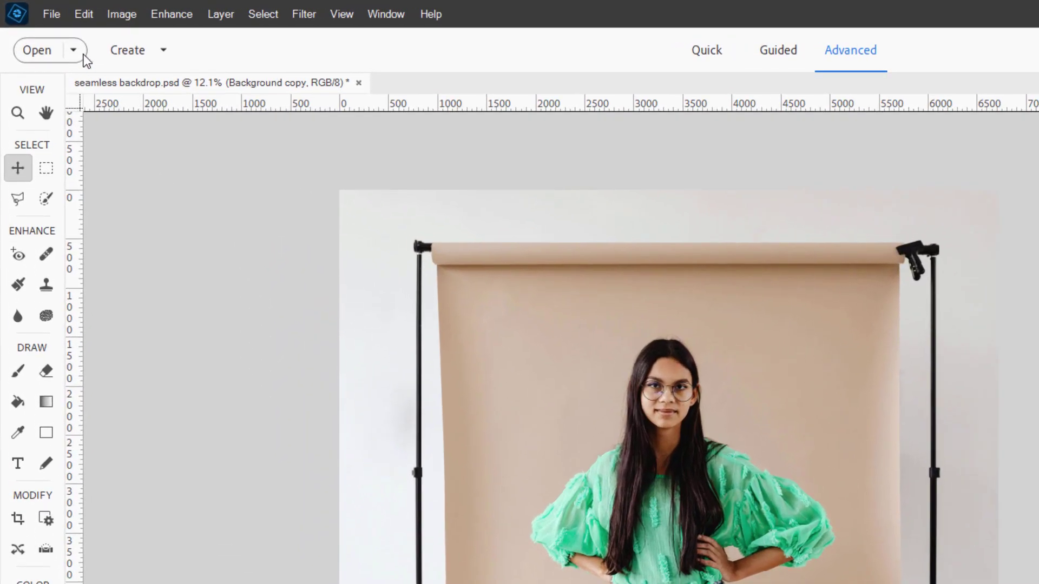
Open Edit > Preferences > General and close it without changes
{"action": "left_click", "coordinate": [84, 14]}
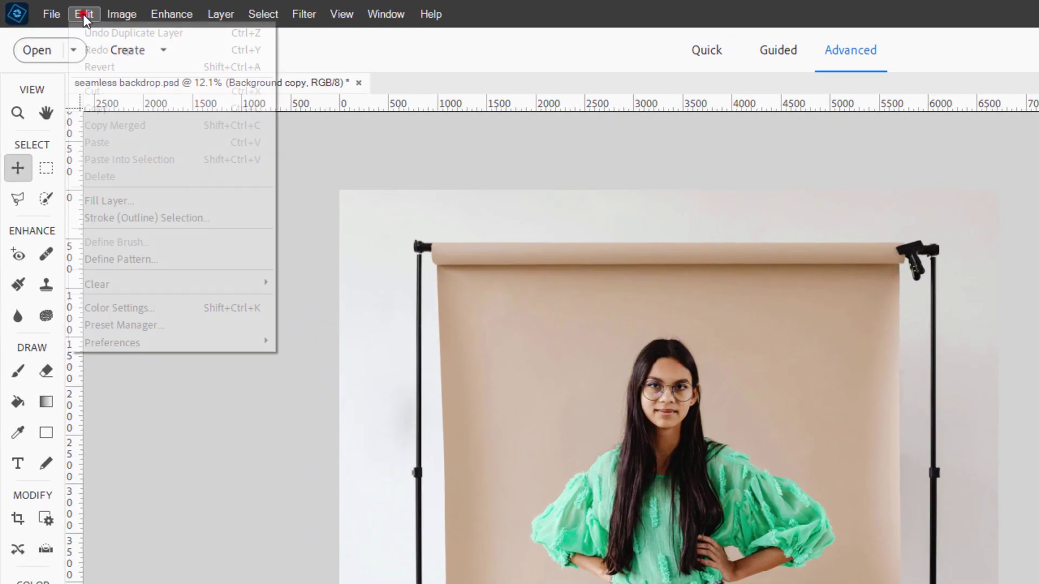
{"action": "left_click", "coordinate": [171, 341]}
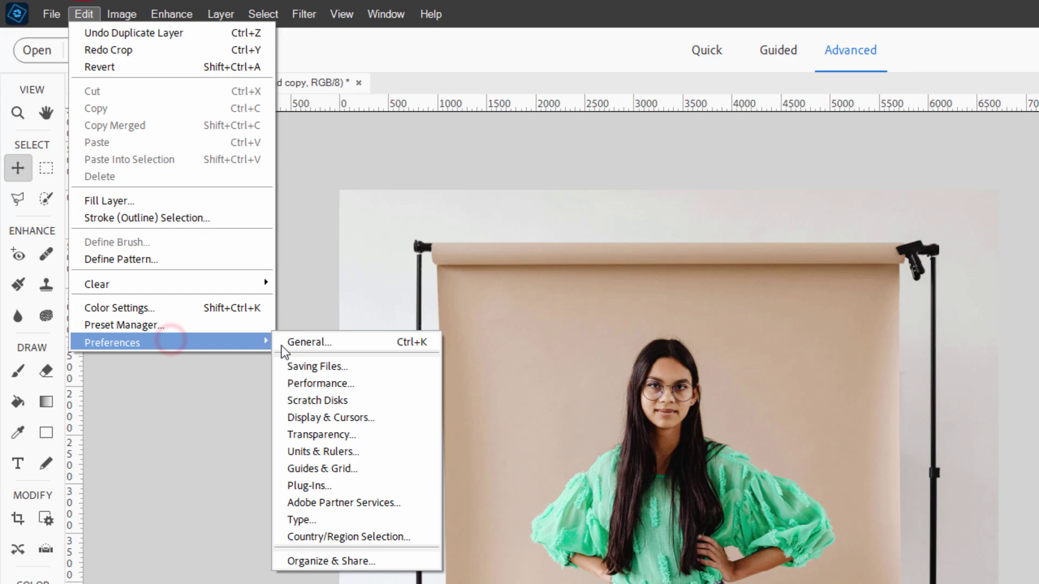
{"action": "left_click", "coordinate": [295, 342]}
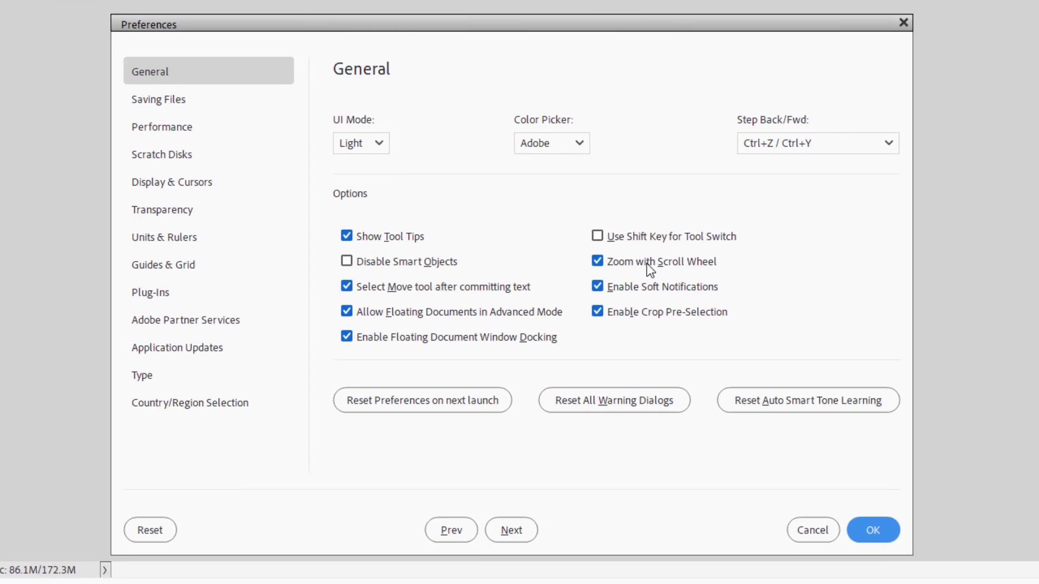
{"action": "left_click", "coordinate": [813, 528]}
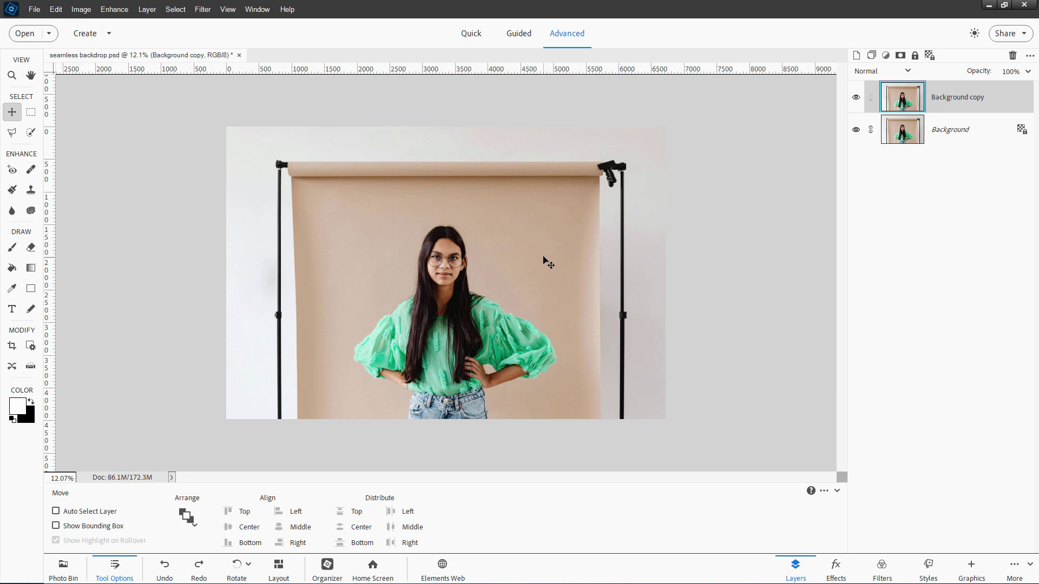
{"action": "scroll", "coordinate": [544, 259], "scroll_direction": "down", "scroll_amount": 1}
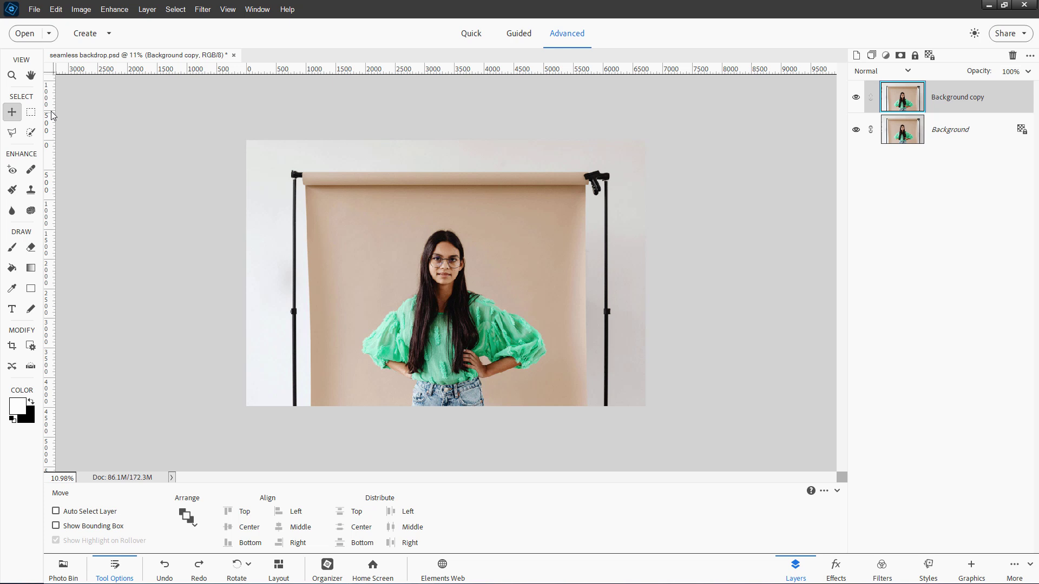
Marquee the right-edge strip and stretch it to 525.56% width over the right light stand
{"action": "left_click", "coordinate": [34, 114]}
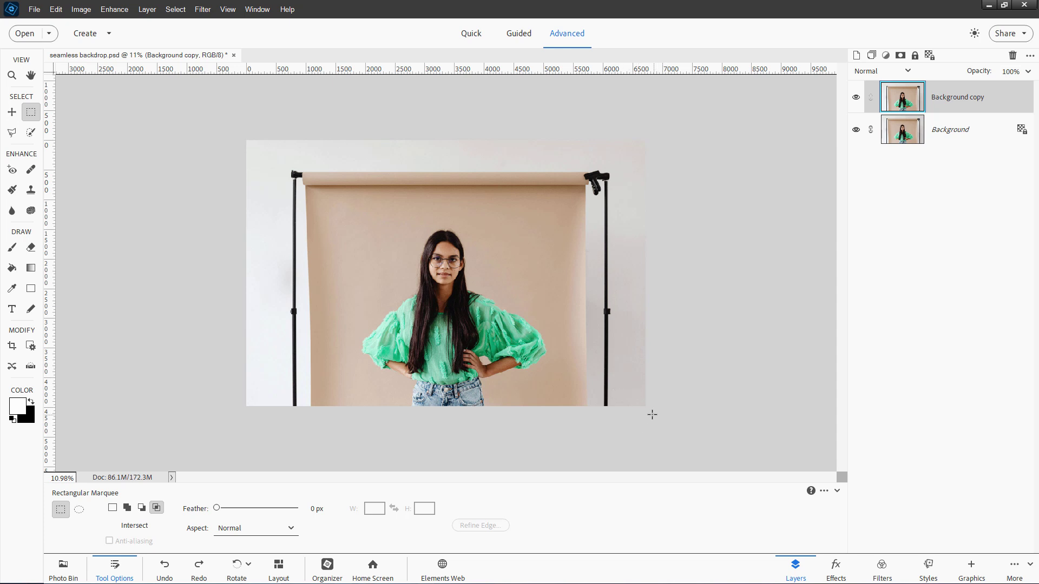
{"action": "left_click_drag", "start_coordinate": [649, 412], "coordinate": [569, 134]}
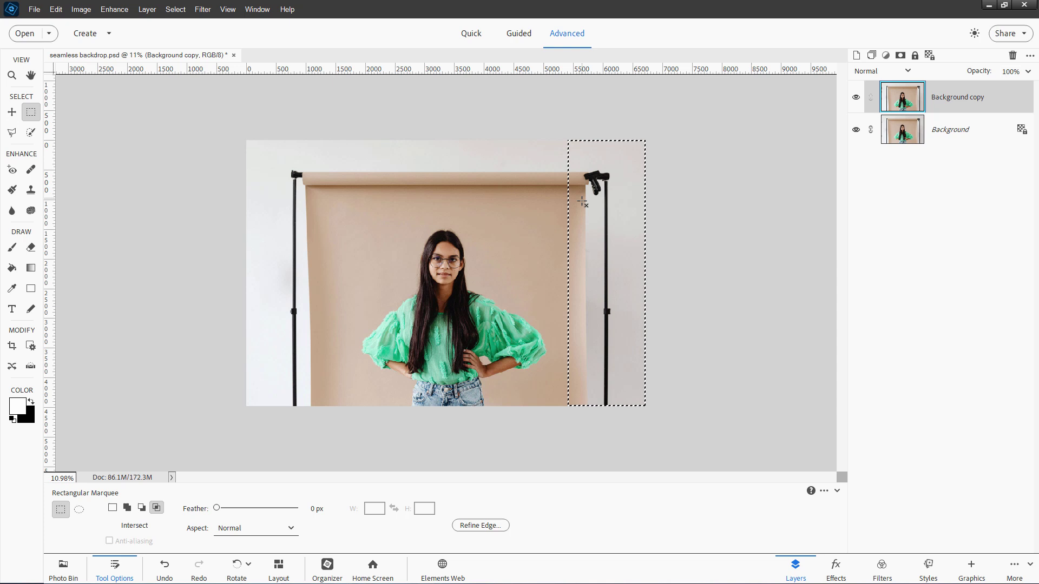
{"action": "key", "text": "ctrl+t"}
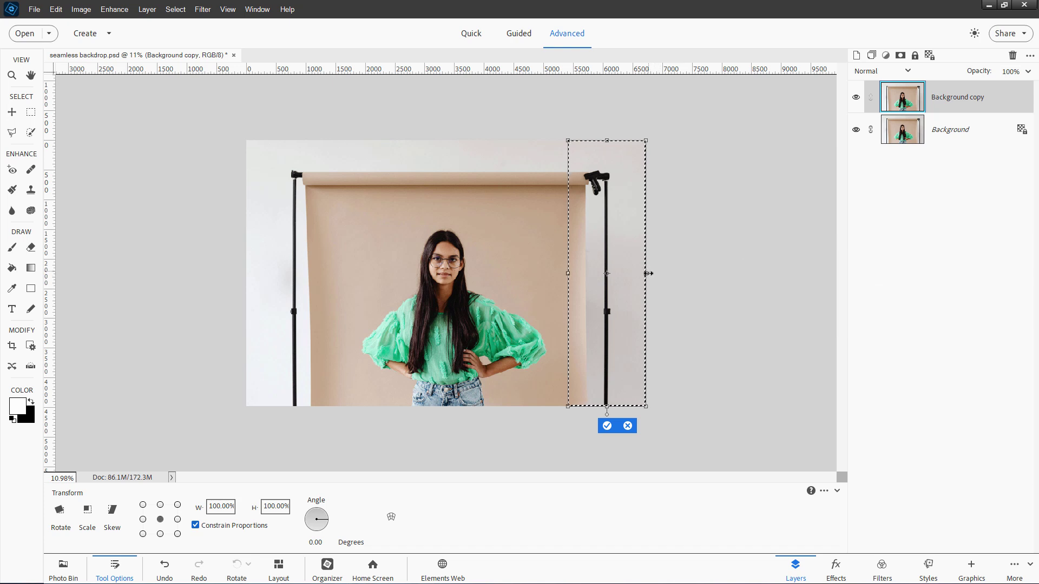
{"action": "left_click_drag", "start_coordinate": [648, 273], "coordinate": [1017, 262]}
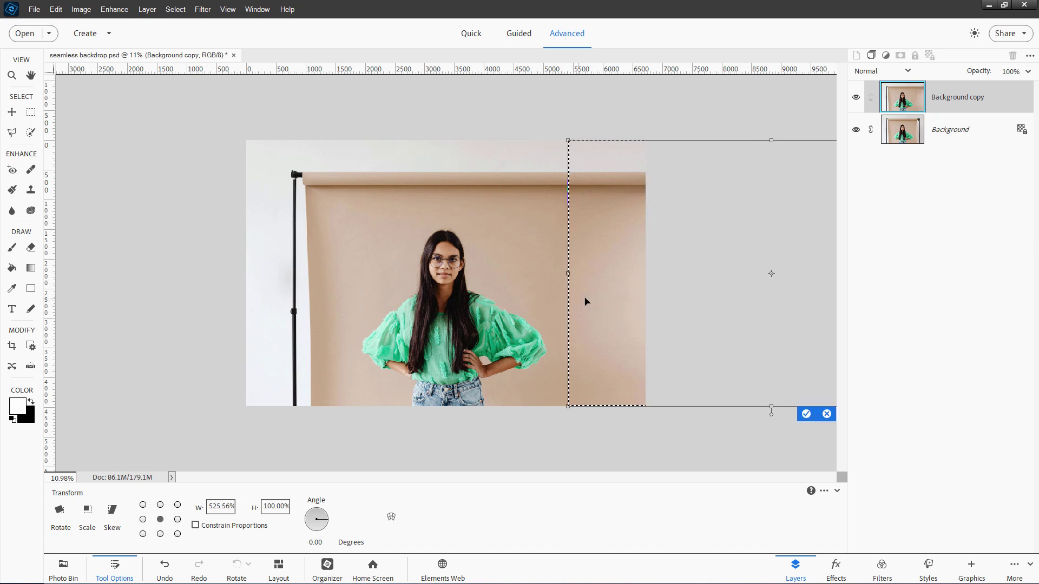
{"action": "left_click", "coordinate": [805, 414]}
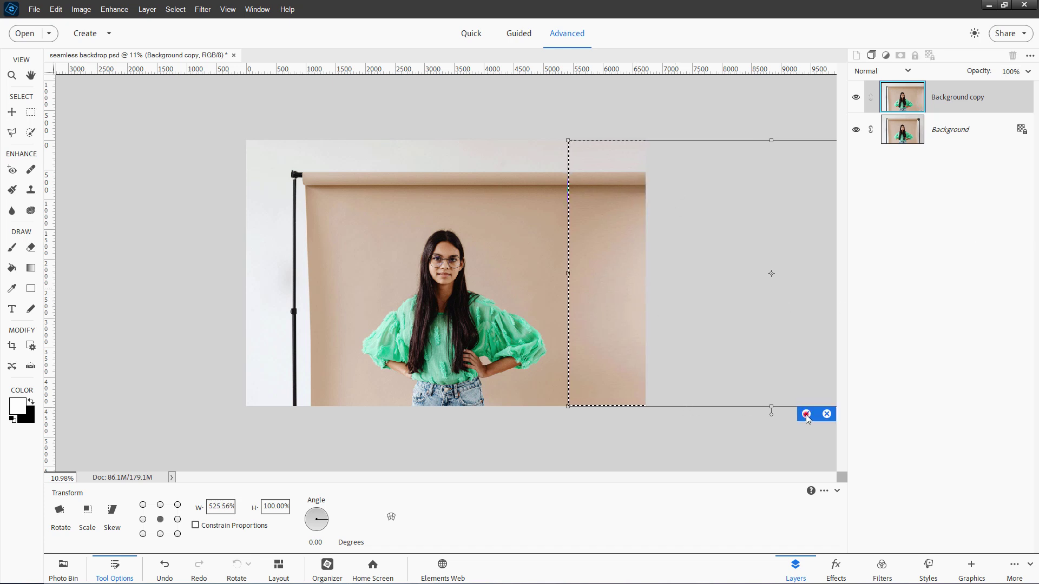
{"action": "key", "text": "ctrl+d"}
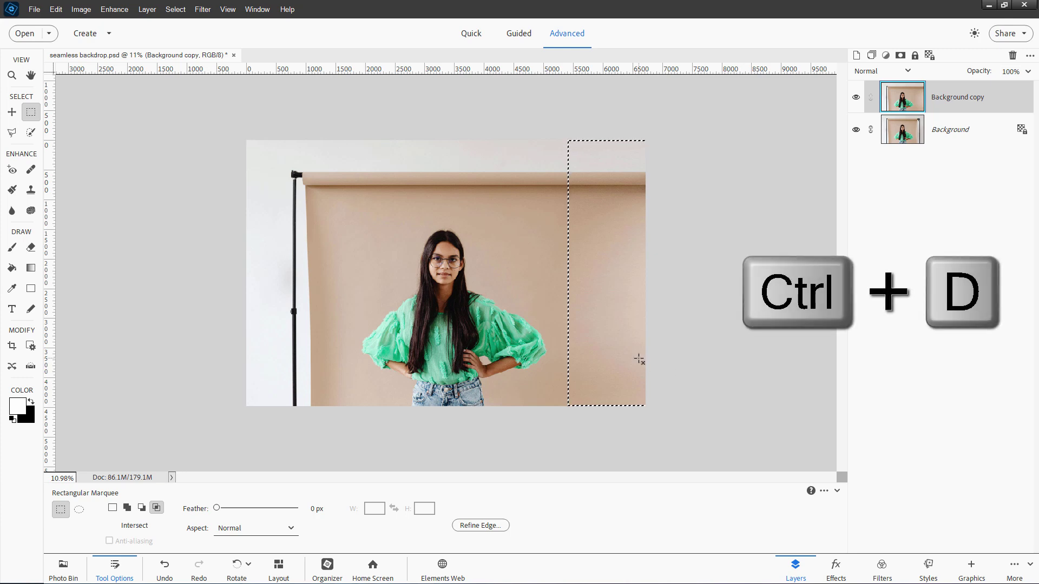
{"action": "key", "text": "ctrl+d"}
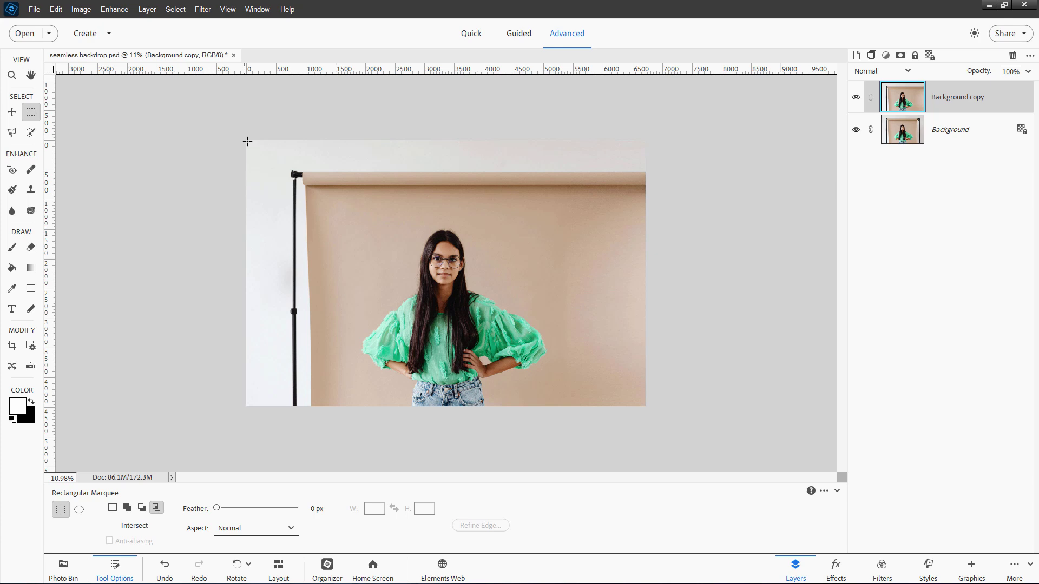
Marquee the left strip and stretch it leftward to 463.42% width, hiding the left stand
{"action": "left_click_drag", "start_coordinate": [243, 137], "coordinate": [327, 442]}
{"action": "key", "text": "ctrl+t"}
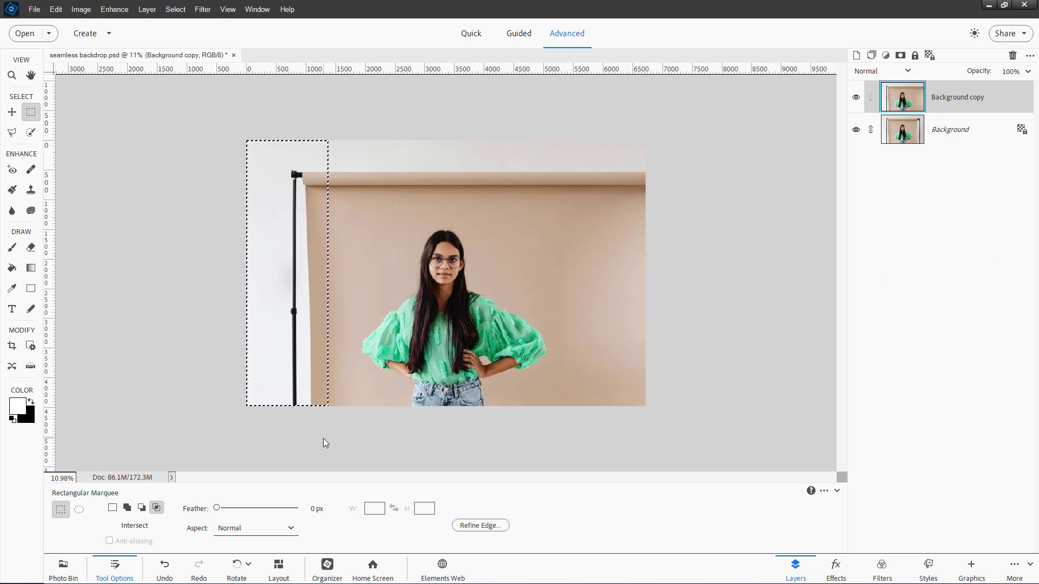
{"action": "left_click_drag", "start_coordinate": [246, 273], "coordinate": [68, 273]}
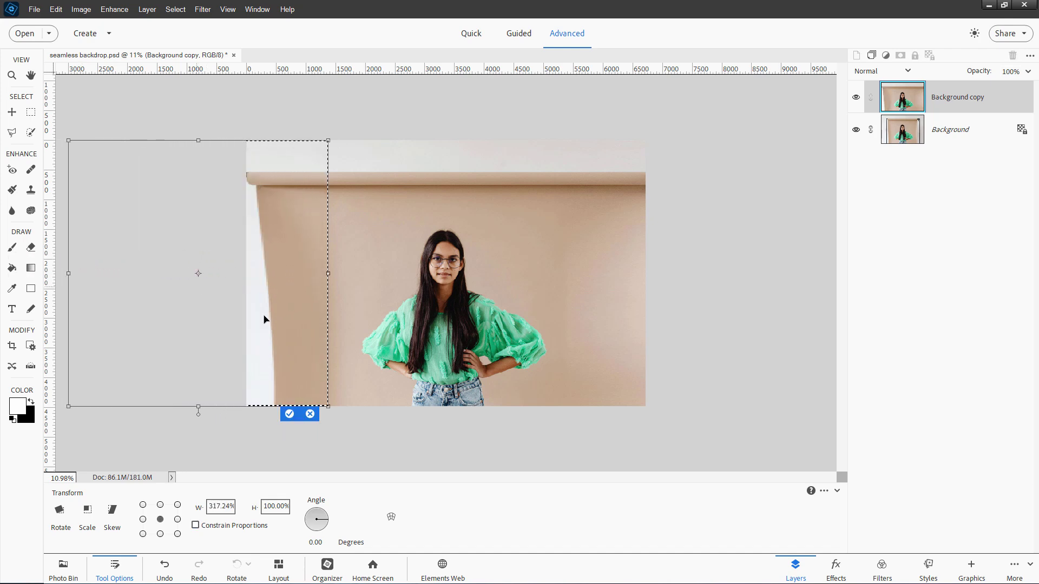
{"action": "key", "text": "ctrl+minus"}
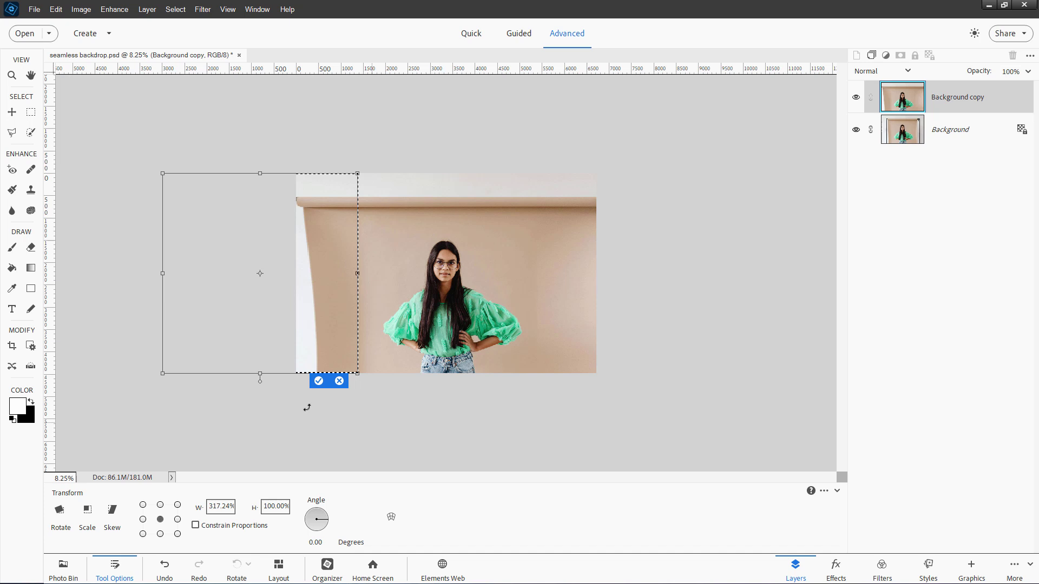
{"action": "left_click_drag", "start_coordinate": [162, 280], "coordinate": [51, 274]}
{"action": "left_click", "coordinate": [317, 378]}
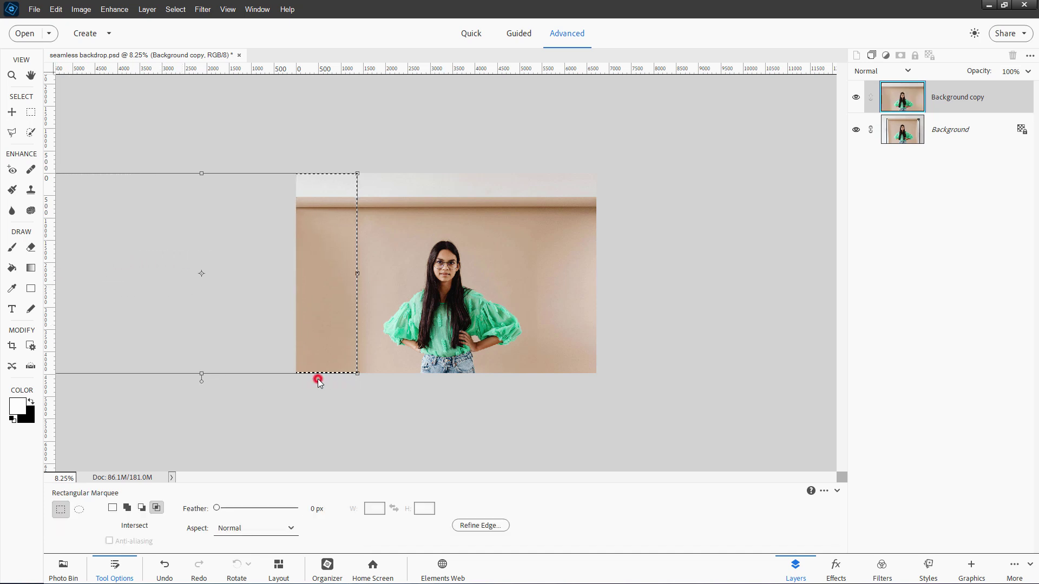
Marquee the top strip with the paper roll and stretch it upward to 355.70% height
{"action": "key", "text": "ctrl+d"}
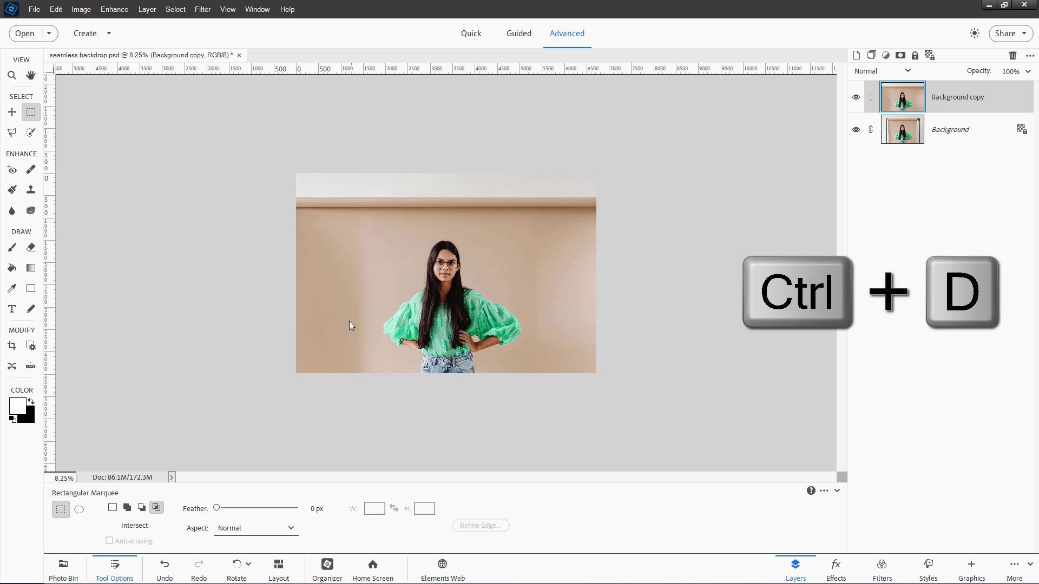
{"action": "left_click_drag", "start_coordinate": [279, 158], "coordinate": [624, 224]}
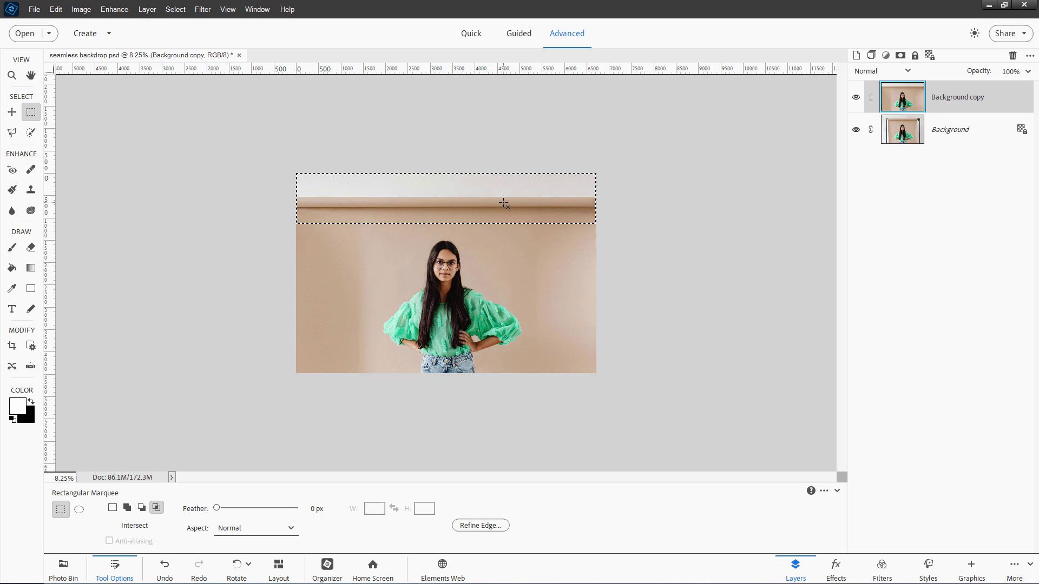
{"action": "key", "text": "ctrl+t"}
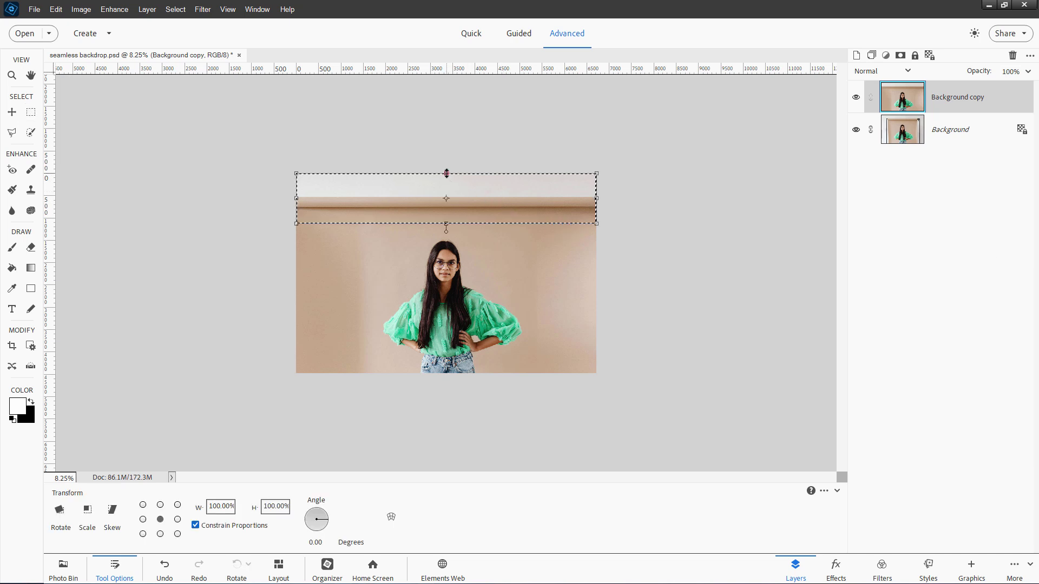
{"action": "left_click_drag", "start_coordinate": [446, 173], "coordinate": [441, 43]}
{"action": "left_click", "coordinate": [558, 230]}
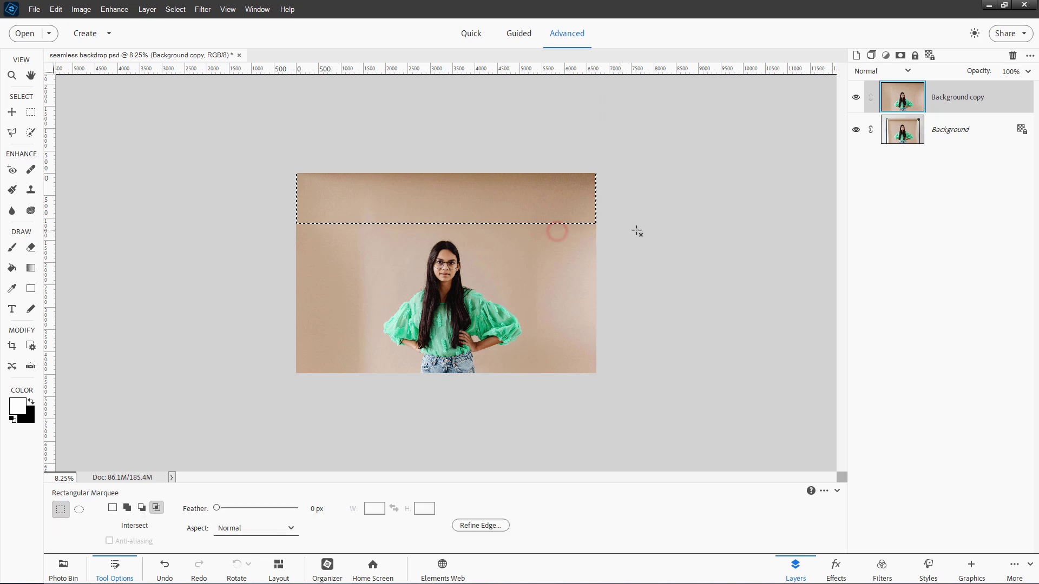
{"action": "key", "text": "ctrl+d"}
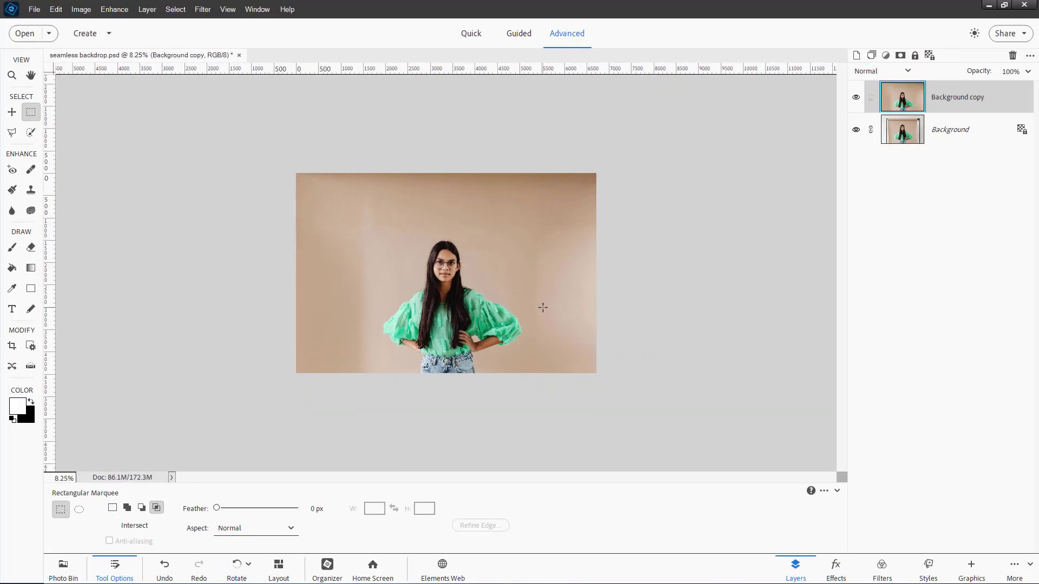
Fit the image on screen, undo the top, left and right strip stretches, and deselect
{"action": "key", "text": "ctrl+0"}
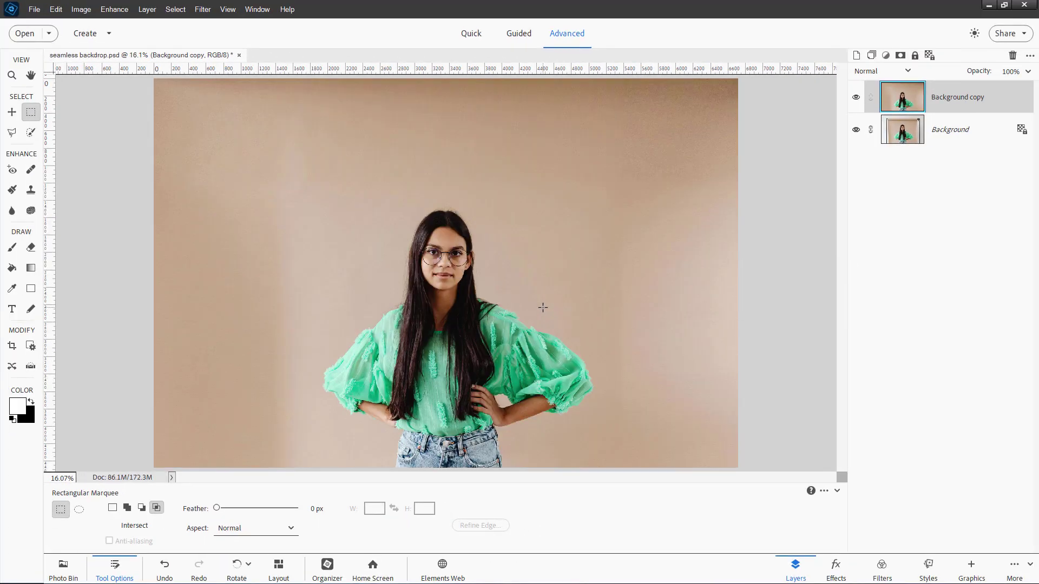
{"action": "key", "text": "ctrl+z"}
{"action": "key", "text": "ctrl+z"}
{"action": "key", "text": "ctrl+z"}
{"action": "key", "text": "ctrl+z"}
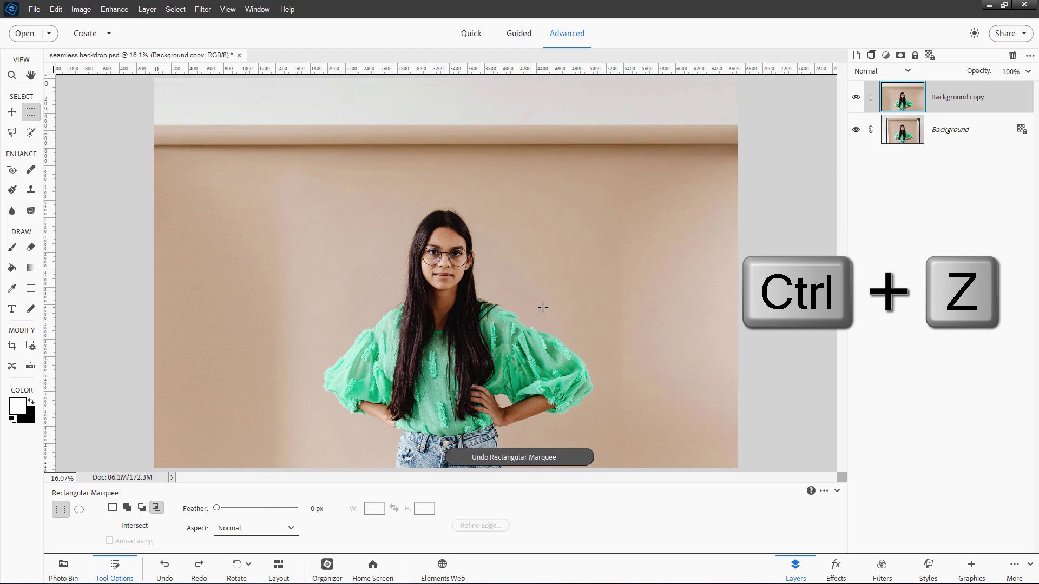
{"action": "key", "text": "ctrl+z"}
{"action": "key", "text": "ctrl+z"}
{"action": "key", "text": "ctrl+z"}
{"action": "key", "text": "ctrl+z"}
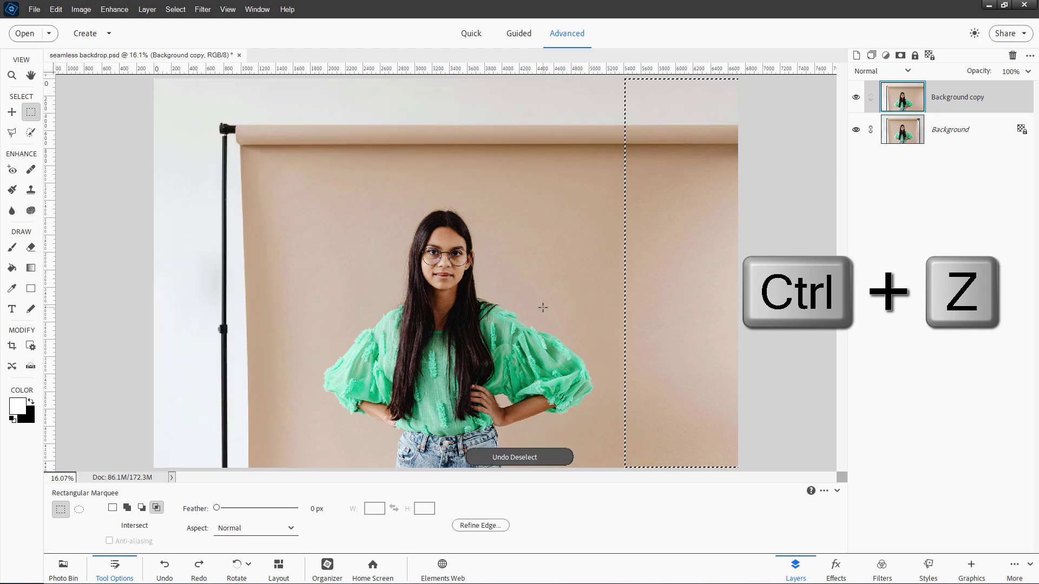
{"action": "key", "text": "ctrl+z"}
{"action": "key", "text": "ctrl+d"}
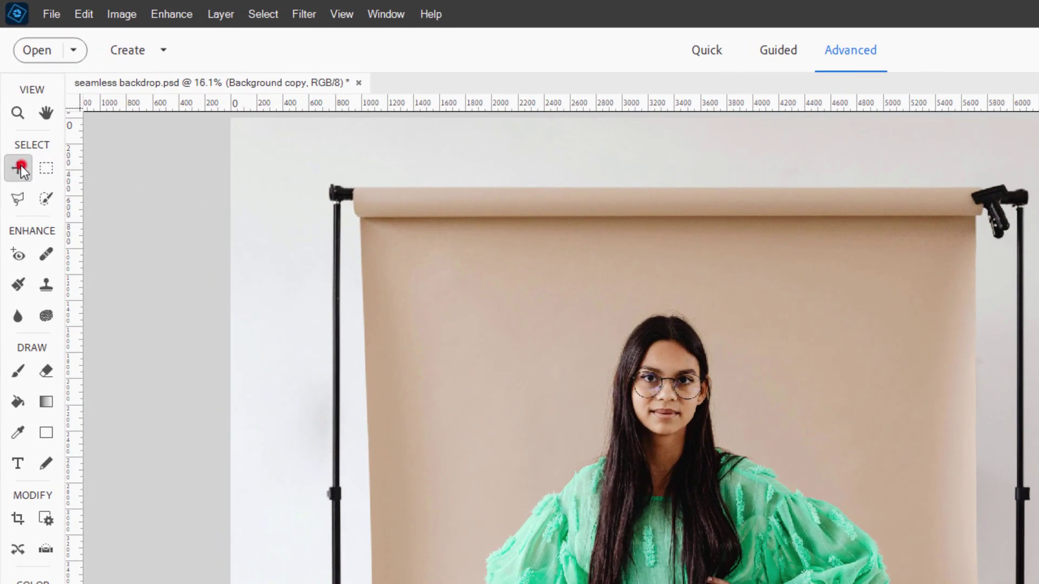
Try Select > Subject on the woman, then discard that automatic selection
{"action": "left_click", "coordinate": [11, 112]}
{"action": "left_click", "coordinate": [263, 14]}
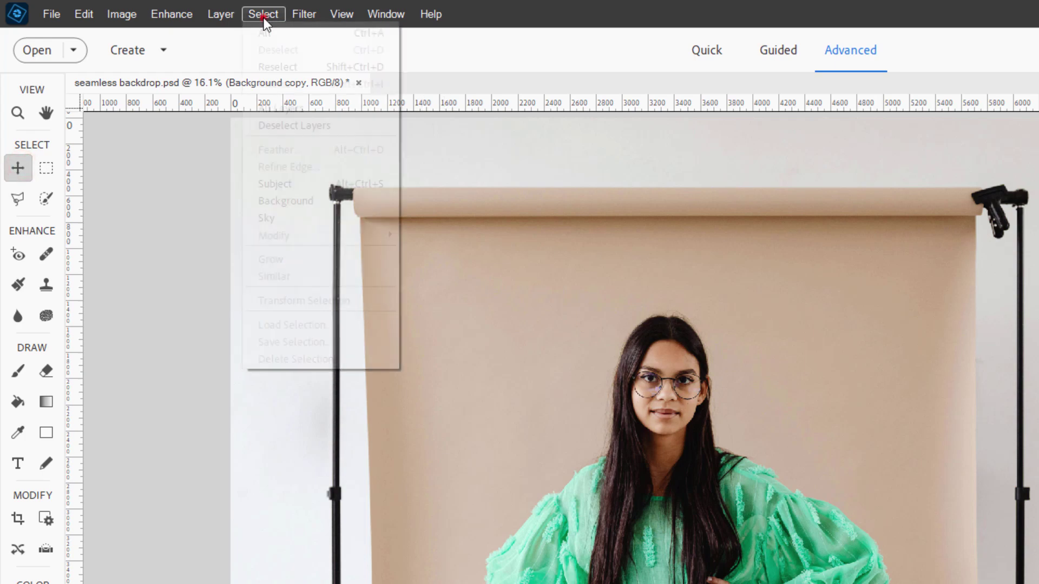
{"action": "left_click", "coordinate": [297, 184]}
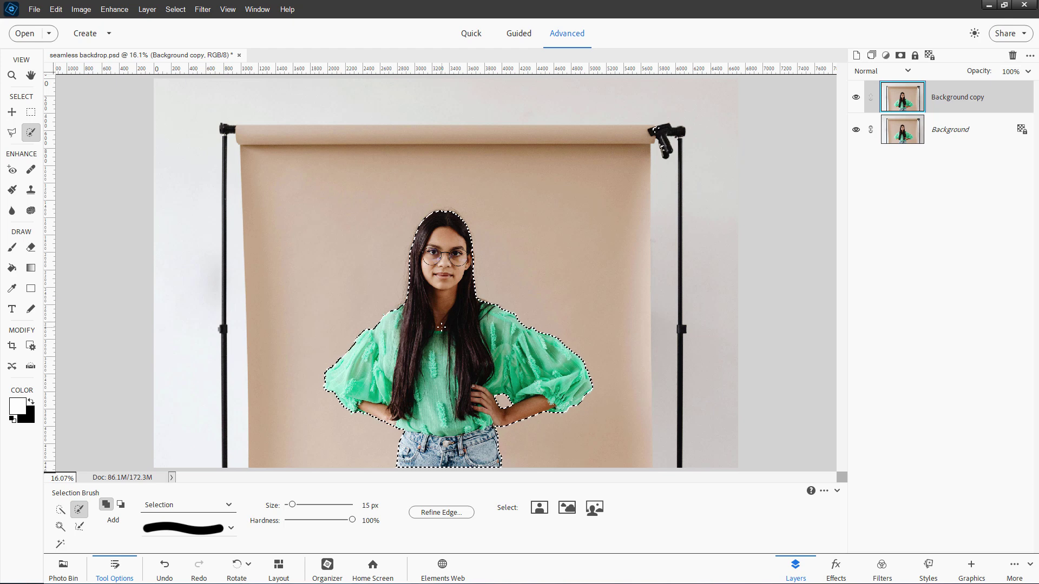
{"action": "key", "text": "ctrl+d"}
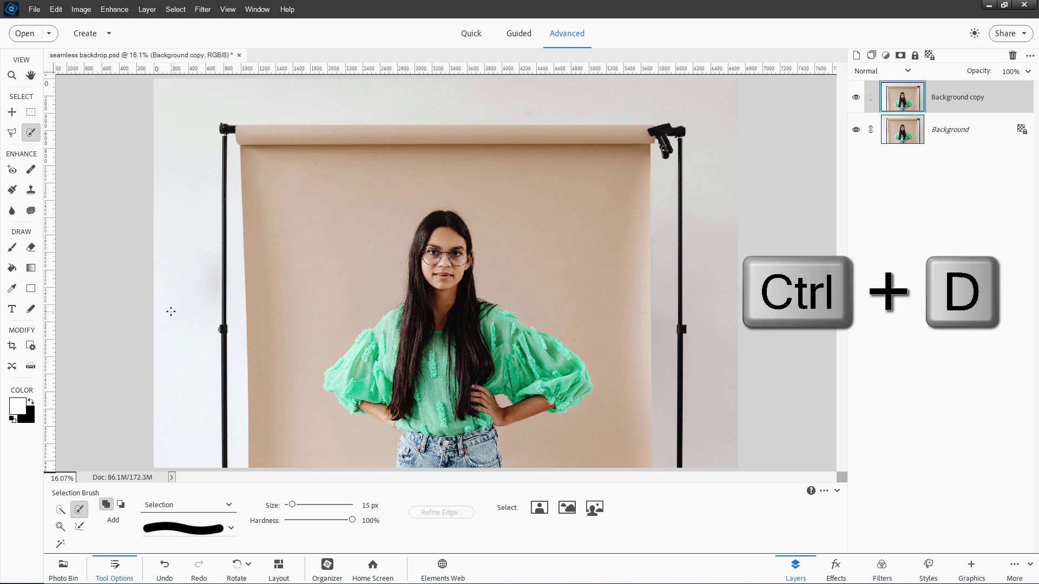
With the freehand Lasso, trace around the woman's hair, puffed sleeves and jeans
{"action": "left_click", "coordinate": [11, 132]}
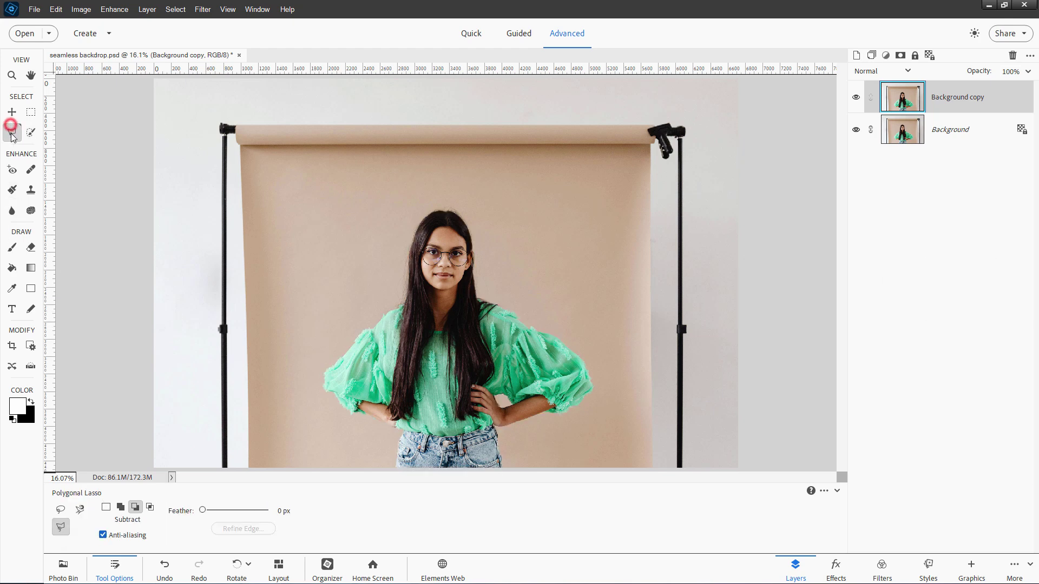
{"action": "left_click", "coordinate": [60, 510]}
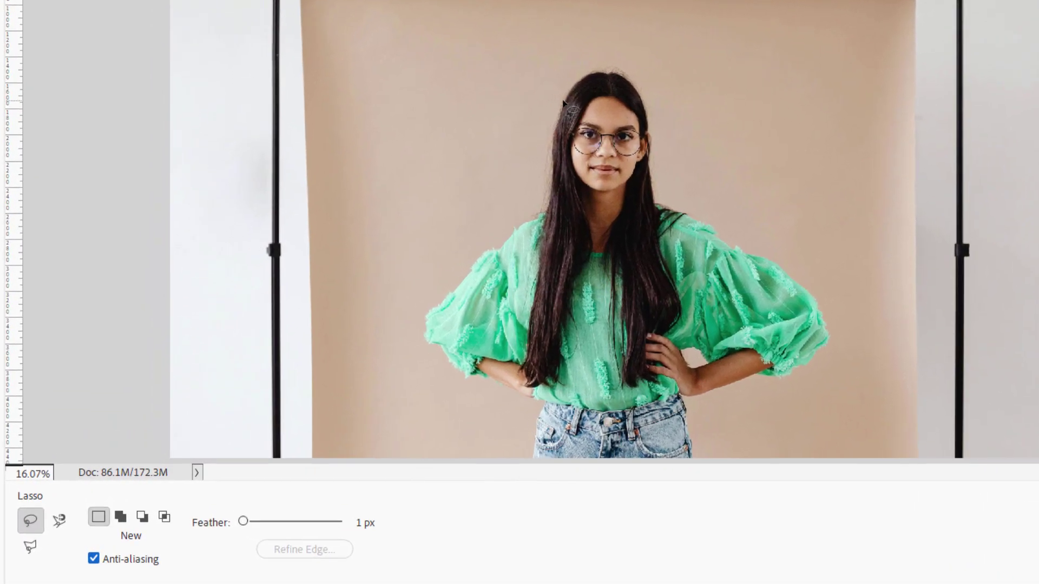
{"action": "left_click_drag", "start_coordinate": [560, 103], "coordinate": [546, 138]}
{"action": "mouse_move", "coordinate": [516, 228]}
{"action": "left_mouse_down"}
{"action": "mouse_move", "coordinate": [427, 307]}
{"action": "mouse_move", "coordinate": [422, 345]}
{"action": "left_mouse_up"}
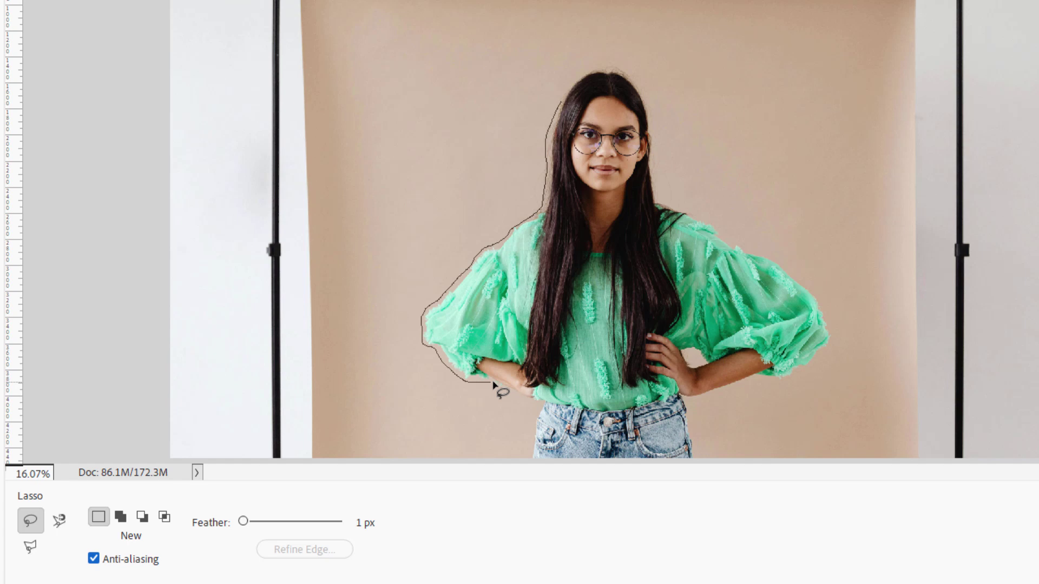
{"action": "mouse_move", "coordinate": [493, 384]}
{"action": "left_mouse_down"}
{"action": "mouse_move", "coordinate": [528, 407]}
{"action": "mouse_move", "coordinate": [534, 470]}
{"action": "mouse_move", "coordinate": [633, 482]}
{"action": "mouse_move", "coordinate": [691, 475]}
{"action": "mouse_move", "coordinate": [694, 428]}
{"action": "left_mouse_up"}
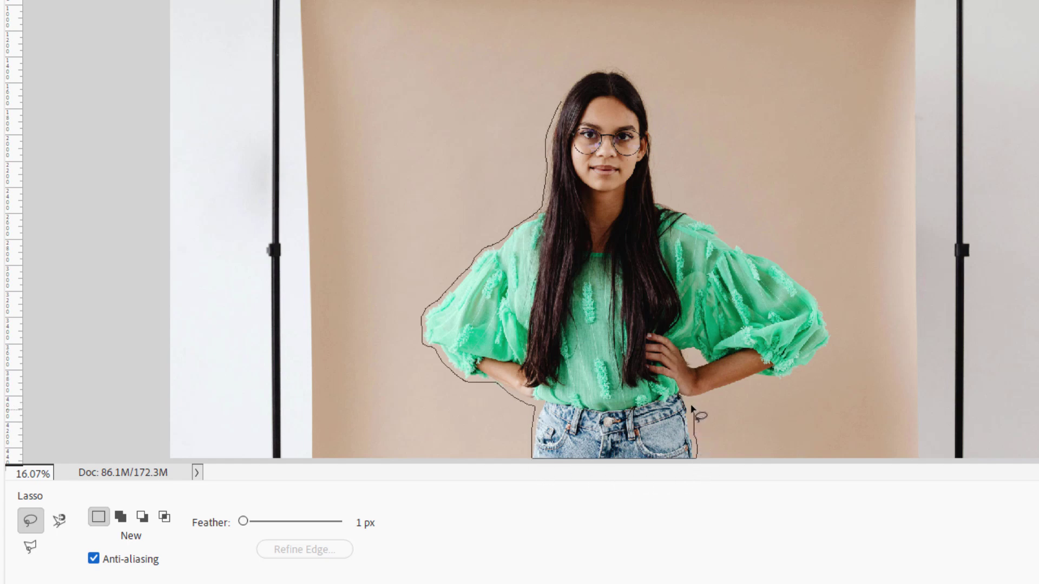
{"action": "left_click_drag", "start_coordinate": [736, 394], "coordinate": [756, 383]}
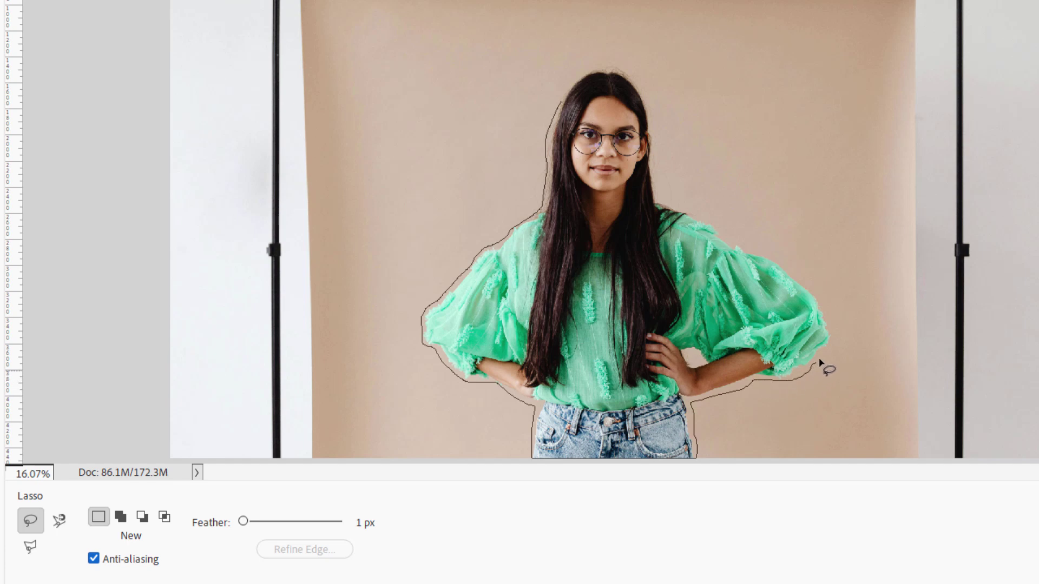
{"action": "mouse_move", "coordinate": [819, 361]}
{"action": "left_mouse_down"}
{"action": "mouse_move", "coordinate": [834, 333]}
{"action": "mouse_move", "coordinate": [809, 279]}
{"action": "mouse_move", "coordinate": [666, 199]}
{"action": "left_mouse_up"}
{"action": "mouse_move", "coordinate": [652, 145]}
{"action": "left_mouse_down"}
{"action": "mouse_move", "coordinate": [657, 97]}
{"action": "mouse_move", "coordinate": [615, 63]}
{"action": "mouse_move", "coordinate": [582, 75]}
{"action": "mouse_move", "coordinate": [557, 100]}
{"action": "mouse_move", "coordinate": [561, 111]}
{"action": "left_mouse_up"}
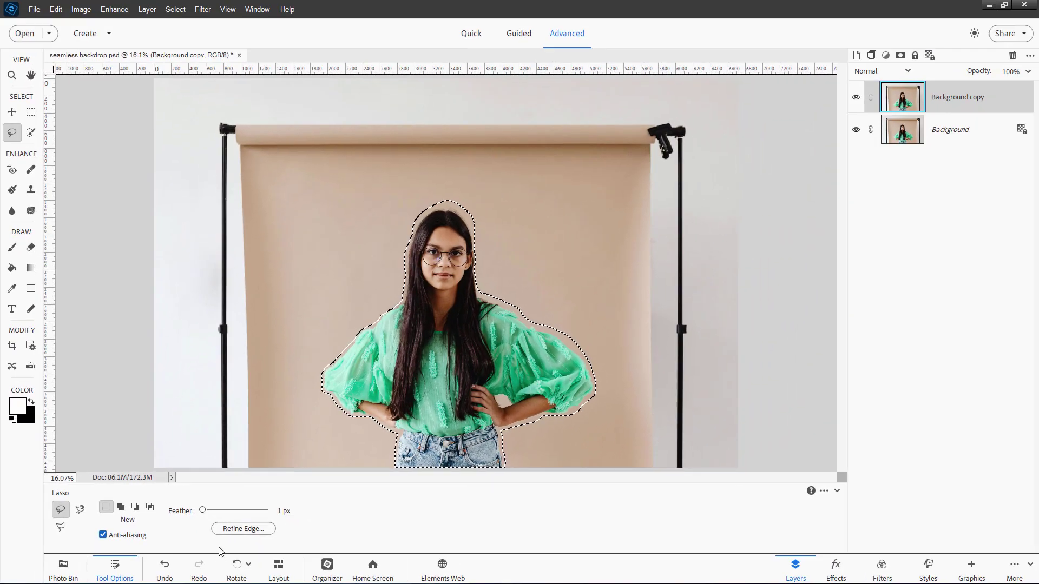
Open Refine Edge and enlarge the Refine Radius brush to 138
{"action": "left_click", "coordinate": [241, 529]}
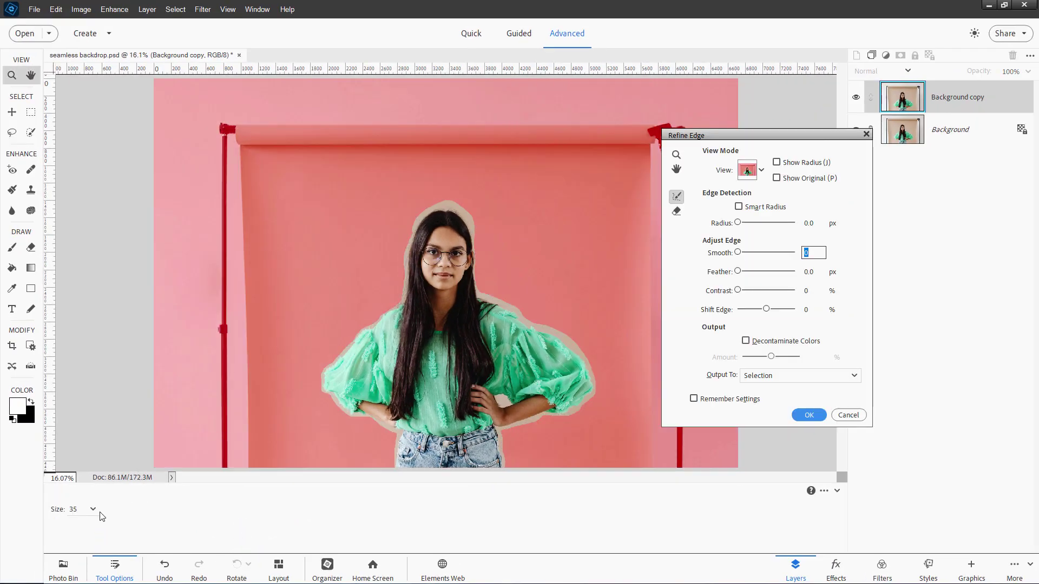
{"action": "left_click", "coordinate": [95, 511]}
{"action": "left_click_drag", "start_coordinate": [96, 523], "coordinate": [118, 522]}
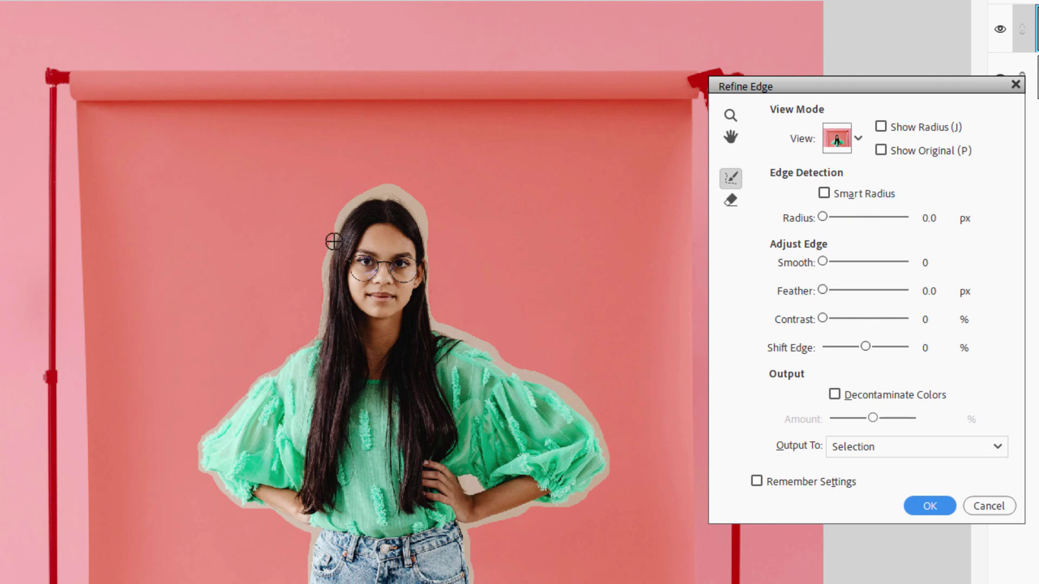
Paint the refine brush along the hair outline and down the figure's left side
{"action": "mouse_move", "coordinate": [333, 241]}
{"action": "left_mouse_down"}
{"action": "mouse_move", "coordinate": [341, 206]}
{"action": "mouse_move", "coordinate": [315, 268]}
{"action": "left_mouse_up"}
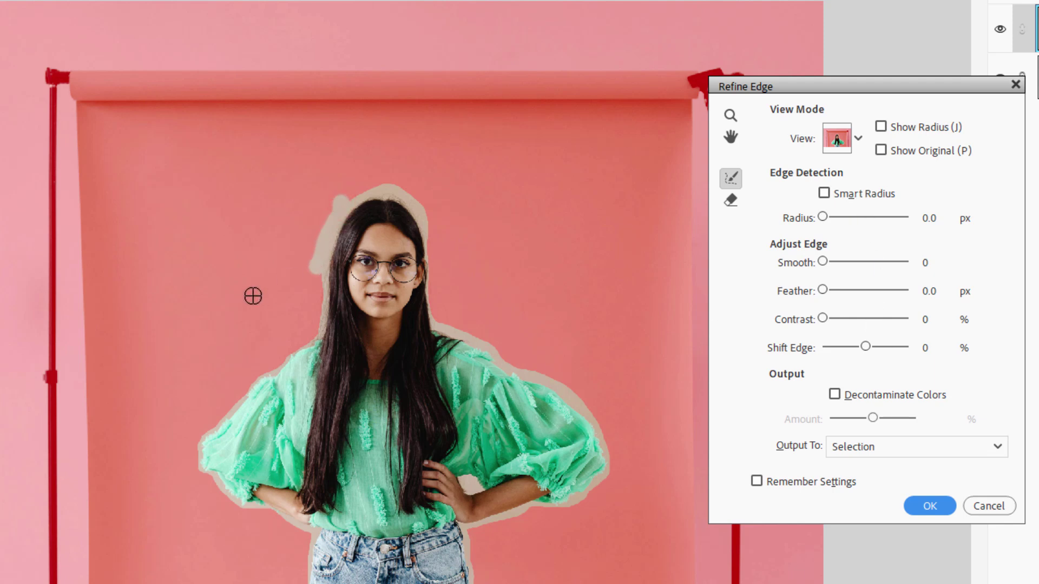
{"action": "left_click_drag", "start_coordinate": [330, 232], "coordinate": [316, 285]}
{"action": "mouse_move", "coordinate": [339, 214]}
{"action": "left_mouse_down"}
{"action": "mouse_move", "coordinate": [412, 190]}
{"action": "mouse_move", "coordinate": [393, 188]}
{"action": "mouse_move", "coordinate": [435, 226]}
{"action": "mouse_move", "coordinate": [420, 213]}
{"action": "mouse_move", "coordinate": [437, 321]}
{"action": "mouse_move", "coordinate": [455, 330]}
{"action": "mouse_move", "coordinate": [482, 303]}
{"action": "mouse_move", "coordinate": [493, 320]}
{"action": "mouse_move", "coordinate": [458, 334]}
{"action": "mouse_move", "coordinate": [512, 371]}
{"action": "mouse_move", "coordinate": [615, 394]}
{"action": "mouse_move", "coordinate": [578, 376]}
{"action": "mouse_move", "coordinate": [572, 405]}
{"action": "mouse_move", "coordinate": [562, 389]}
{"action": "mouse_move", "coordinate": [585, 407]}
{"action": "mouse_move", "coordinate": [600, 443]}
{"action": "mouse_move", "coordinate": [494, 489]}
{"action": "mouse_move", "coordinate": [473, 486]}
{"action": "mouse_move", "coordinate": [565, 484]}
{"action": "mouse_move", "coordinate": [611, 458]}
{"action": "mouse_move", "coordinate": [606, 448]}
{"action": "mouse_move", "coordinate": [588, 493]}
{"action": "mouse_move", "coordinate": [470, 527]}
{"action": "mouse_move", "coordinate": [470, 571]}
{"action": "left_mouse_up"}
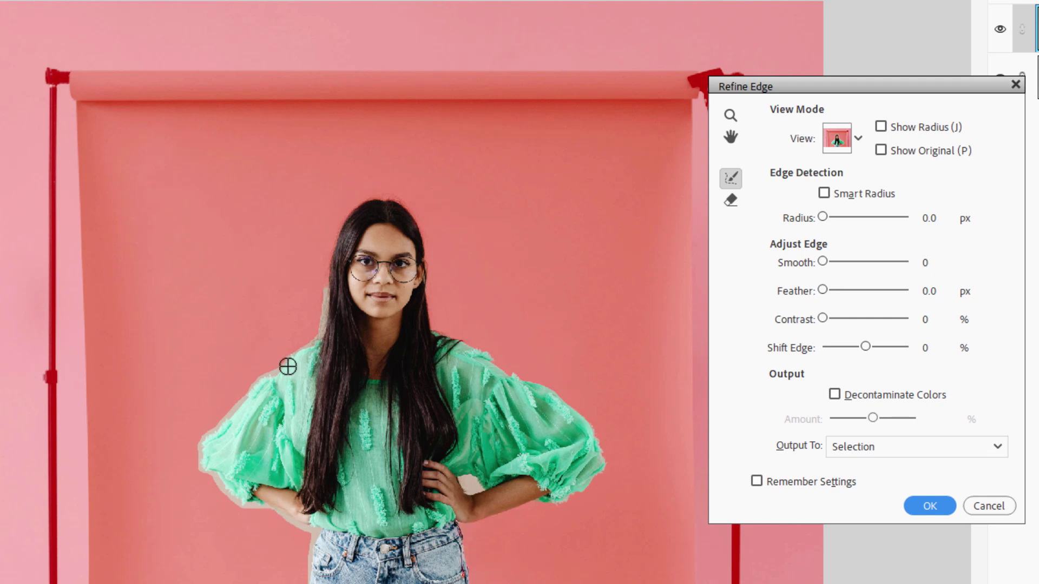
{"action": "mouse_move", "coordinate": [322, 294]}
{"action": "left_mouse_down"}
{"action": "mouse_move", "coordinate": [316, 338]}
{"action": "mouse_move", "coordinate": [194, 417]}
{"action": "mouse_move", "coordinate": [202, 397]}
{"action": "mouse_move", "coordinate": [232, 405]}
{"action": "mouse_move", "coordinate": [202, 438]}
{"action": "mouse_move", "coordinate": [212, 484]}
{"action": "mouse_move", "coordinate": [195, 524]}
{"action": "mouse_move", "coordinate": [214, 478]}
{"action": "mouse_move", "coordinate": [234, 499]}
{"action": "mouse_move", "coordinate": [316, 541]}
{"action": "left_mouse_up"}
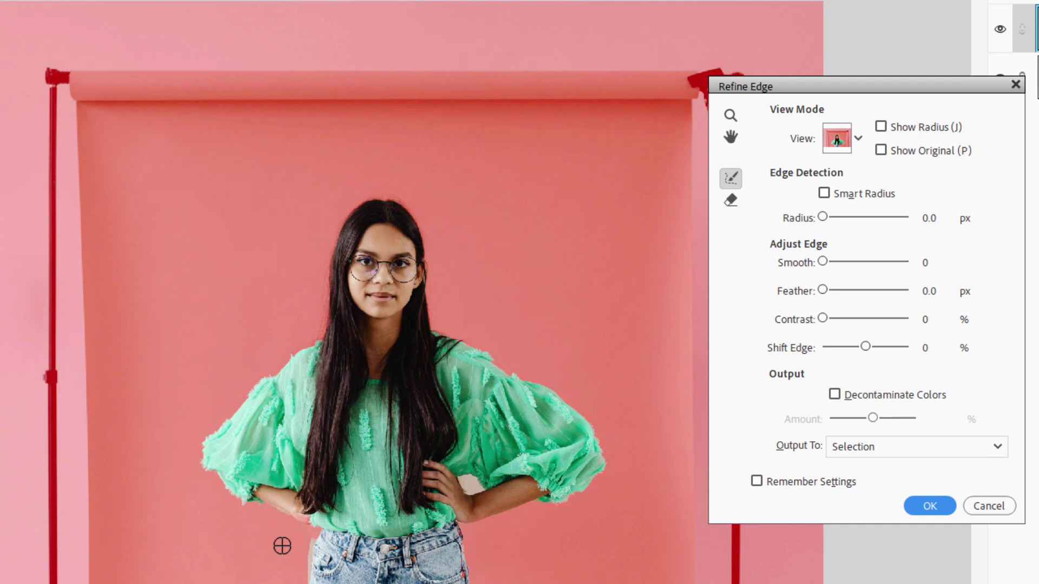
{"action": "left_click", "coordinate": [311, 537]}
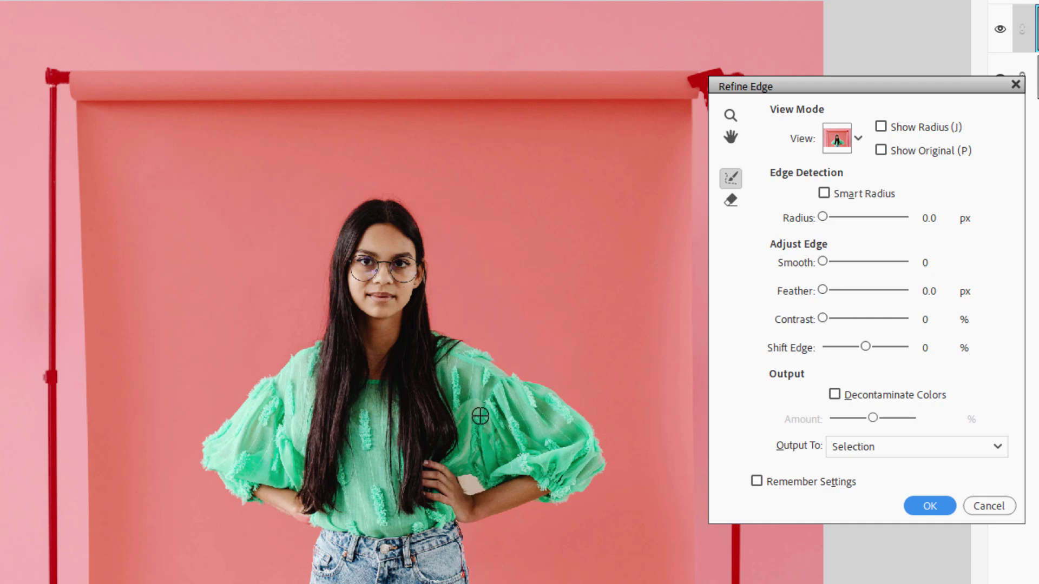
Apply the refined edges to the selection
{"action": "left_click", "coordinate": [930, 506]}
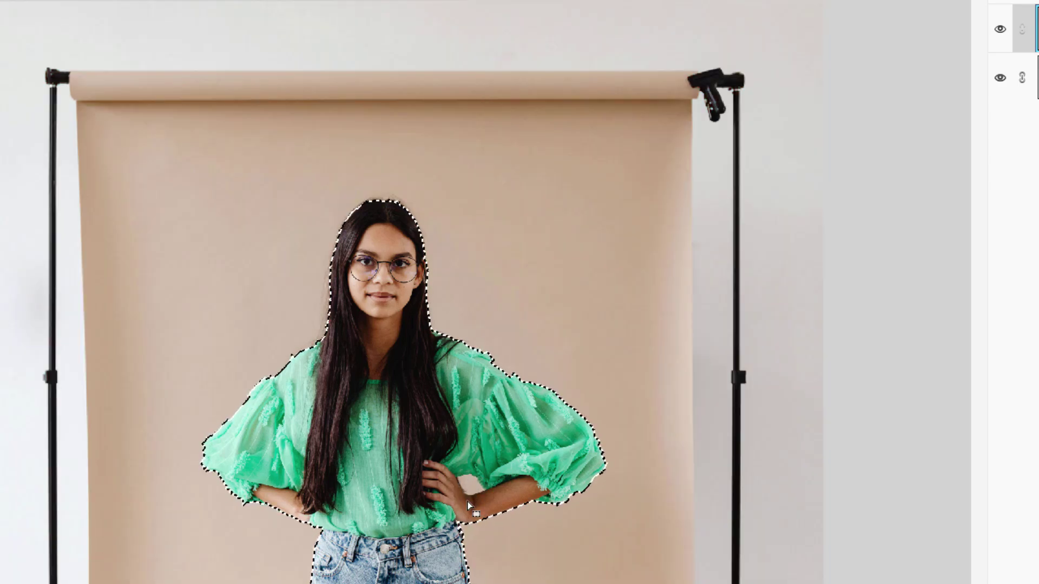
{"action": "scroll", "coordinate": [469, 502], "scroll_direction": "up", "scroll_amount": 6}
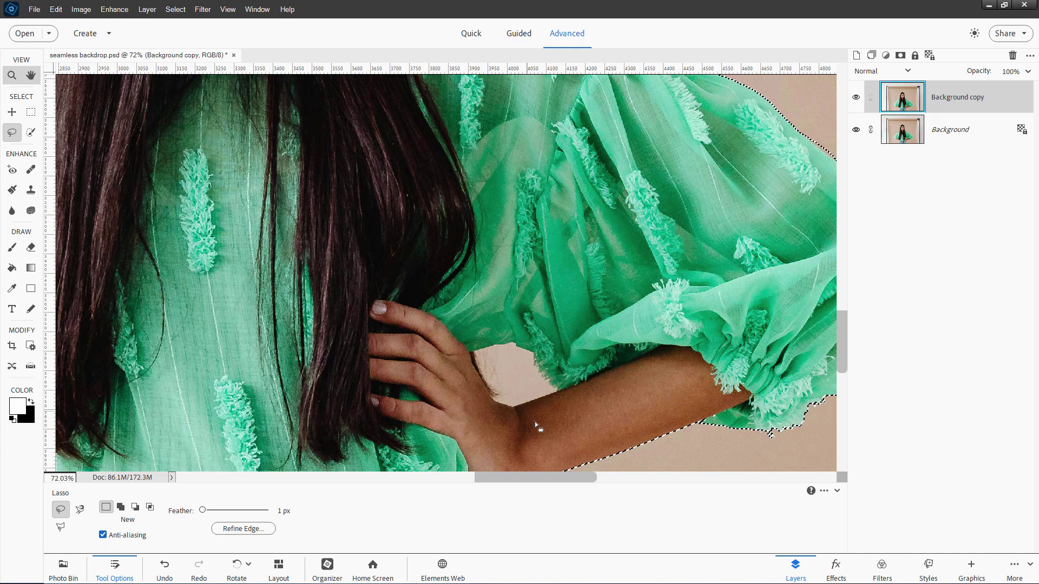
{"action": "scroll", "coordinate": [537, 435], "scroll_direction": "down", "scroll_amount": 3}
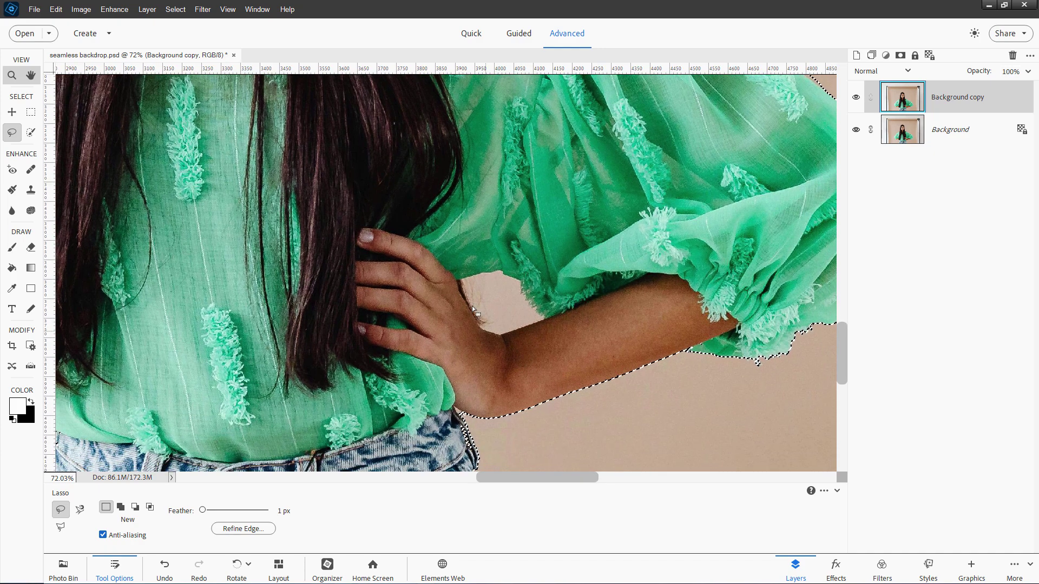
Cut the backdrop gap beside the hand out of the selection with the Magnetic Lasso in Subtract mode
{"action": "left_click", "coordinate": [79, 509]}
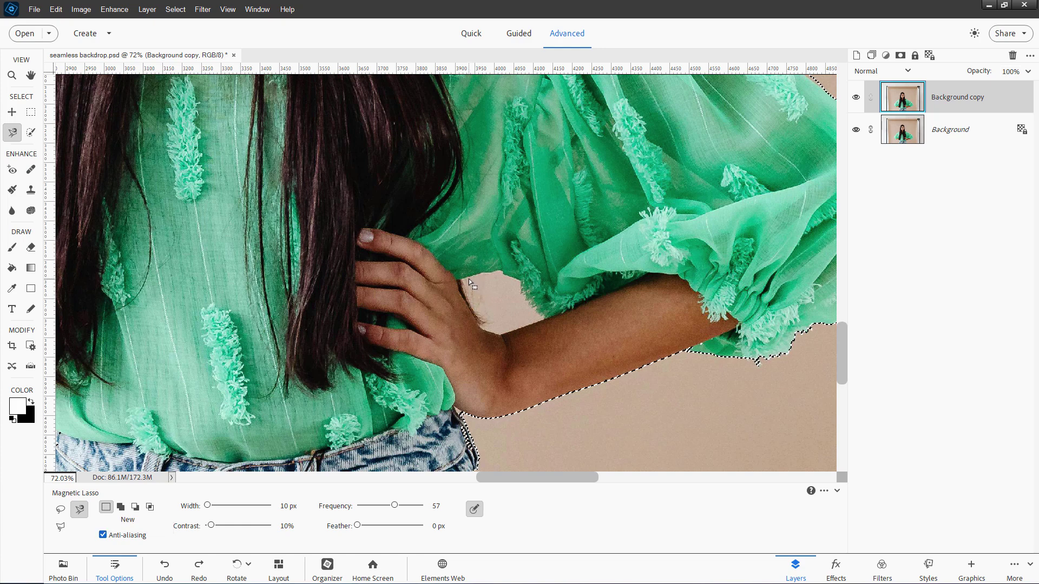
{"action": "left_click", "coordinate": [135, 507]}
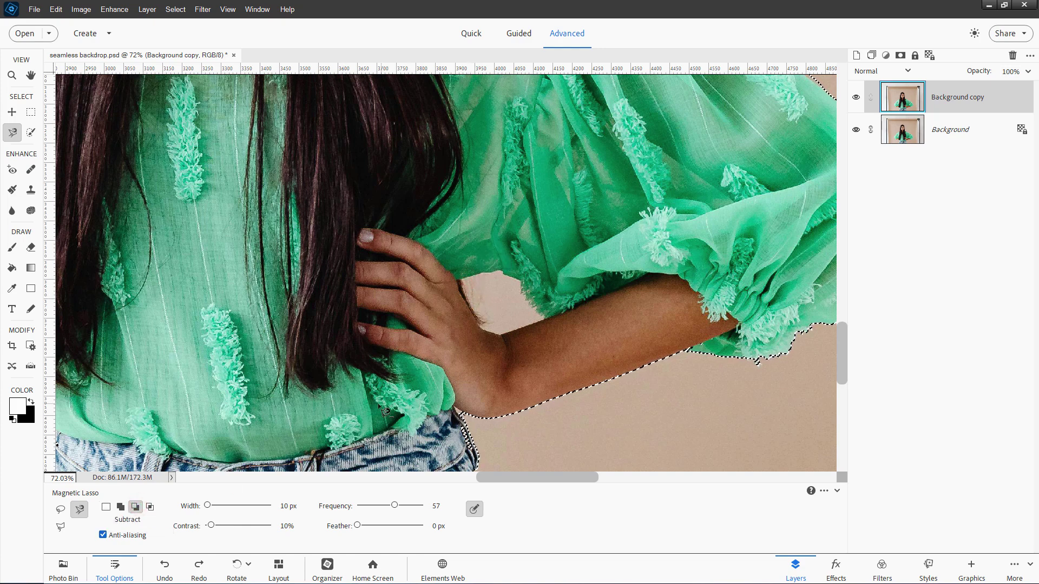
{"action": "left_click", "coordinate": [463, 281]}
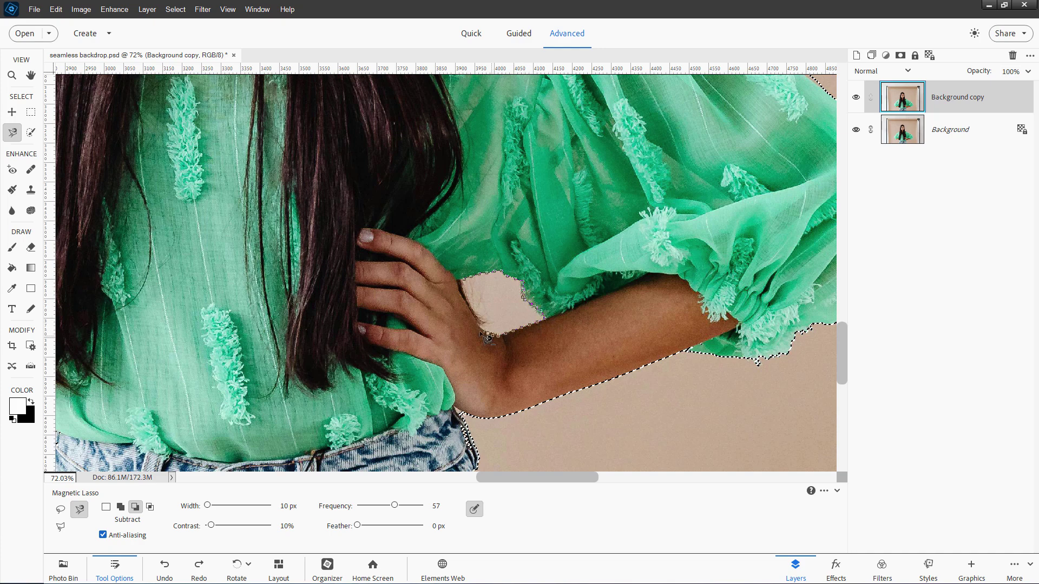
{"action": "left_click", "coordinate": [473, 285]}
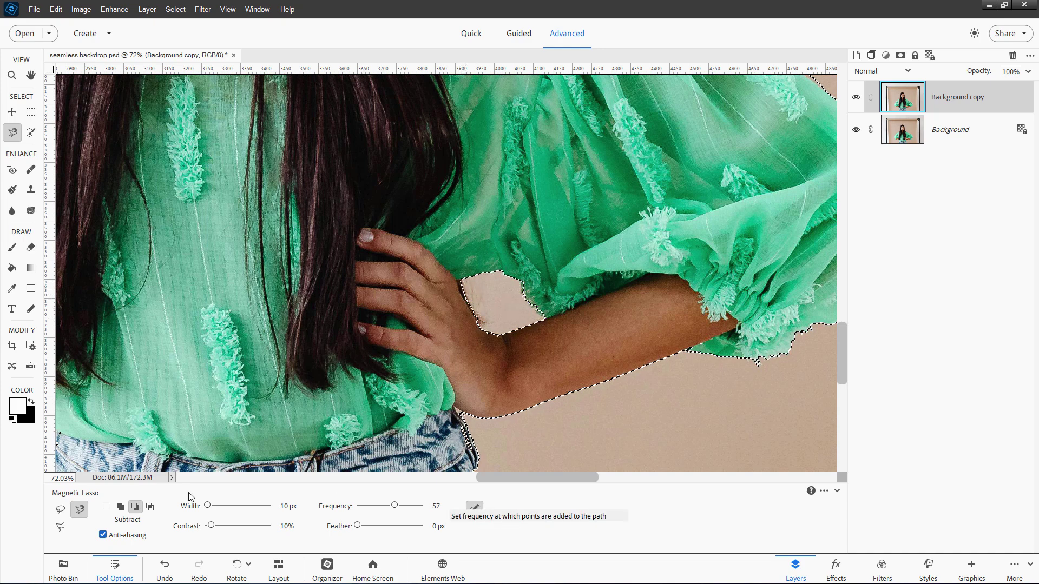
Clean the wrist edge with a smaller refine brush and output to New Layer with Layer Mask
{"action": "left_click", "coordinate": [60, 509]}
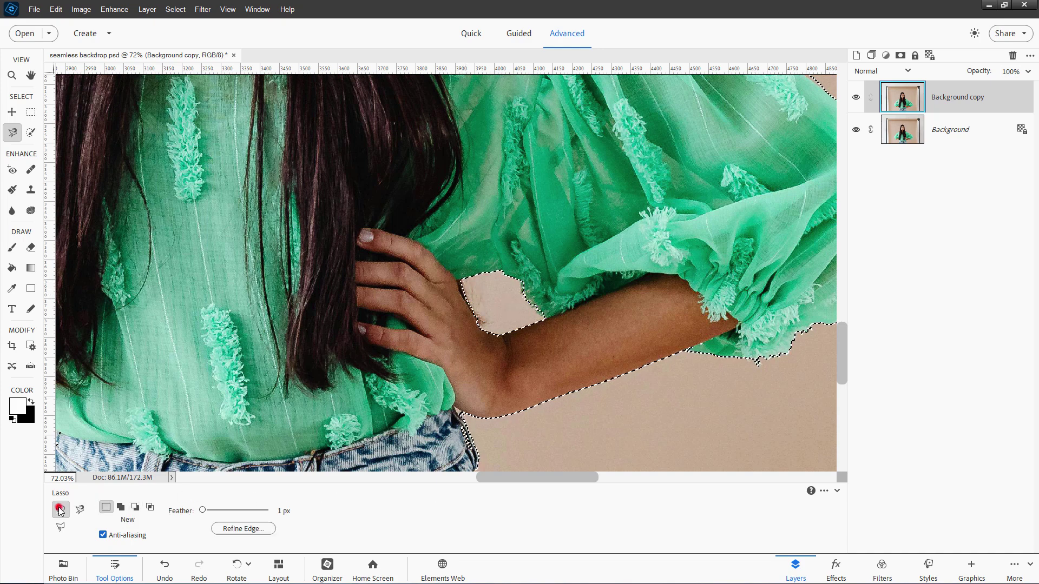
{"action": "left_click", "coordinate": [243, 529]}
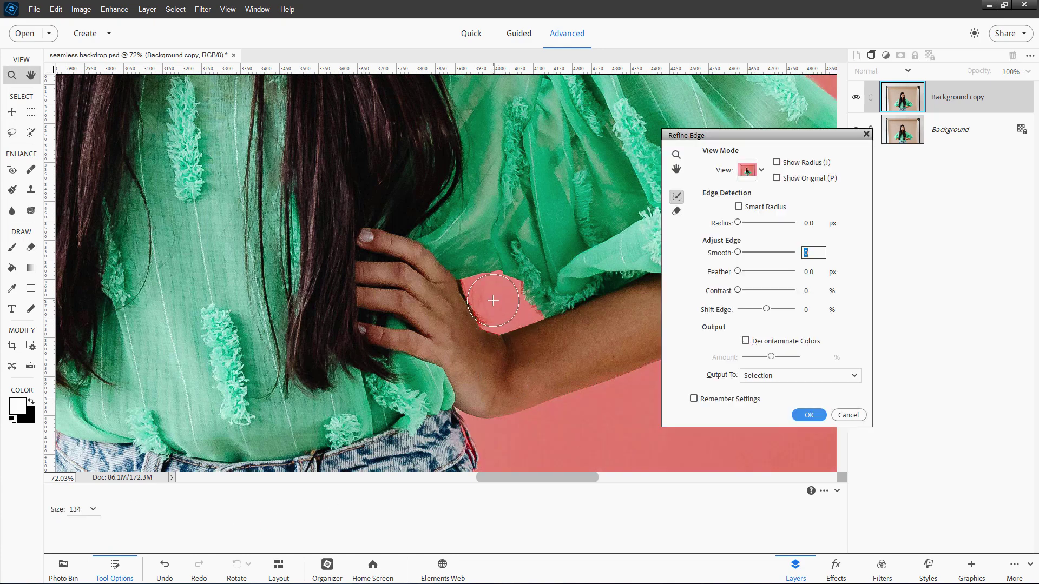
{"action": "left_click", "coordinate": [94, 510]}
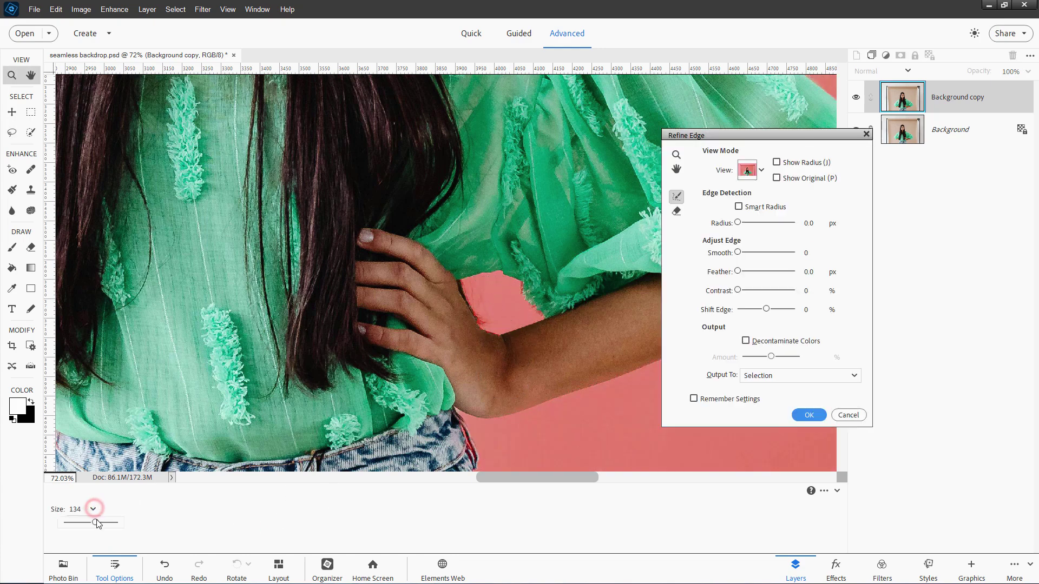
{"action": "left_click_drag", "start_coordinate": [81, 526], "coordinate": [74, 527]}
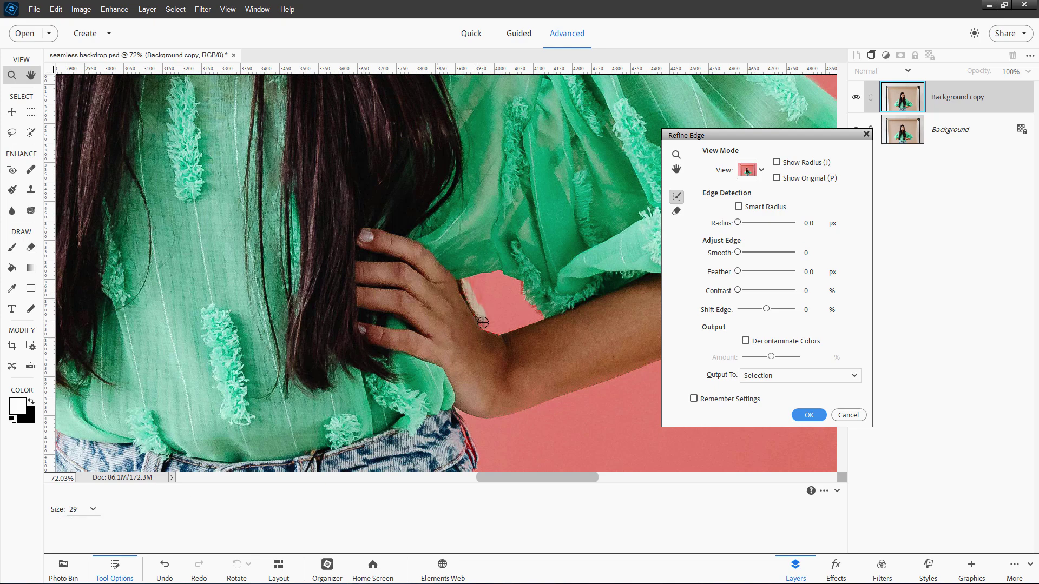
{"action": "mouse_move", "coordinate": [483, 307]}
{"action": "left_mouse_down"}
{"action": "mouse_move", "coordinate": [508, 307]}
{"action": "mouse_move", "coordinate": [518, 282]}
{"action": "mouse_move", "coordinate": [538, 309]}
{"action": "left_mouse_up"}
{"action": "left_click", "coordinate": [773, 376]}
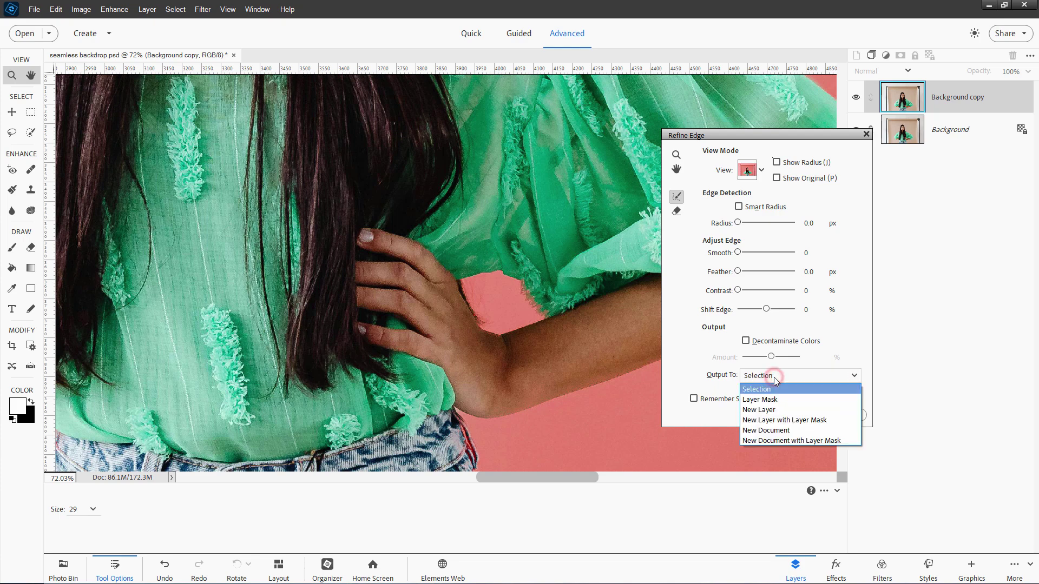
{"action": "left_click", "coordinate": [777, 421]}
Create the masked cutout layer and fit the whole image on screen
{"action": "left_click", "coordinate": [809, 415]}
{"action": "scroll", "coordinate": [575, 269], "scroll_direction": "down", "scroll_amount": 5}
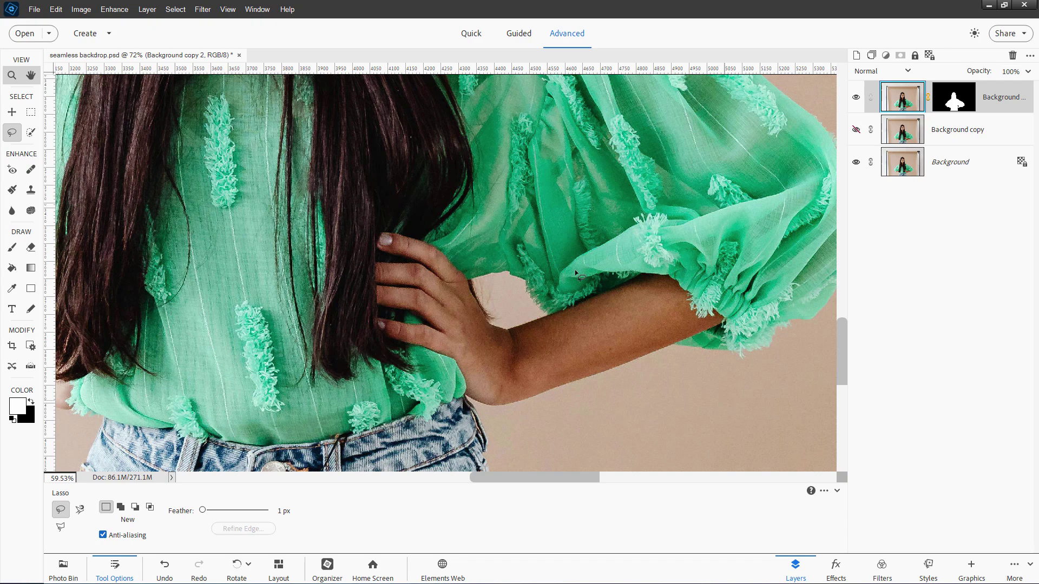
{"action": "key", "text": "ctrl+0"}
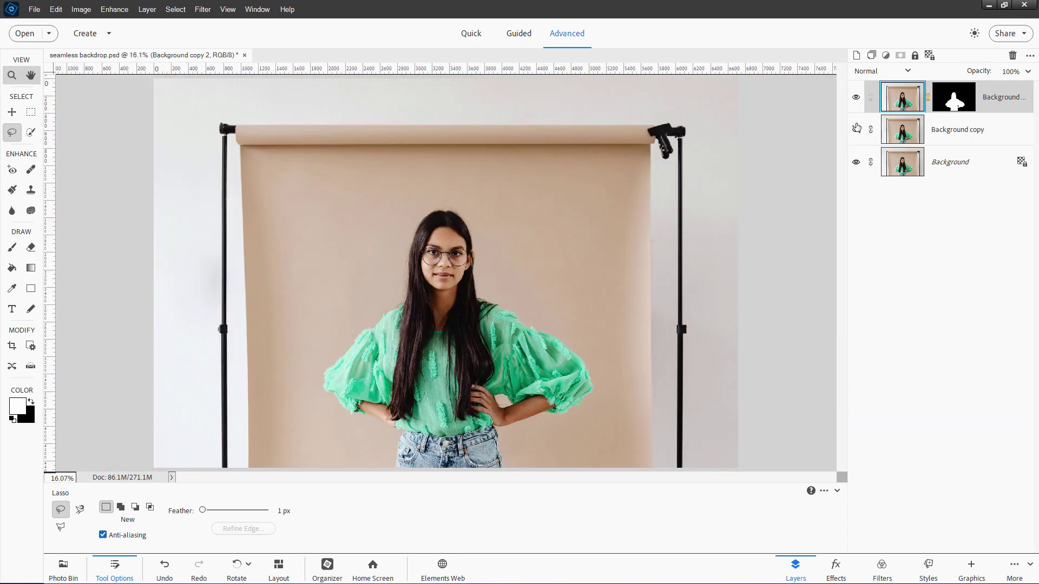
Hide the original Background layer, then show and select Background copy
{"action": "left_click", "coordinate": [857, 162]}
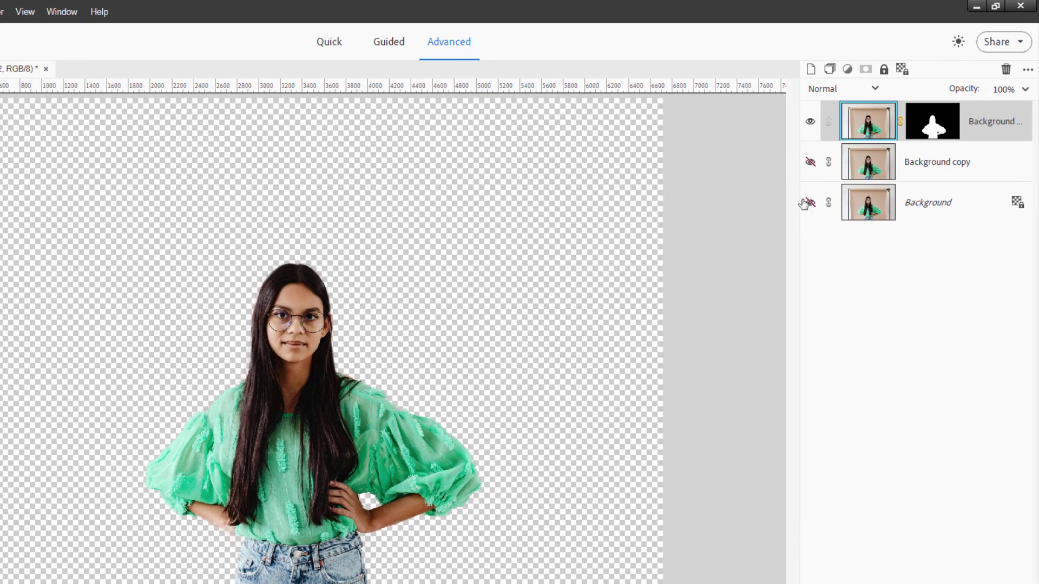
{"action": "left_click", "coordinate": [856, 129]}
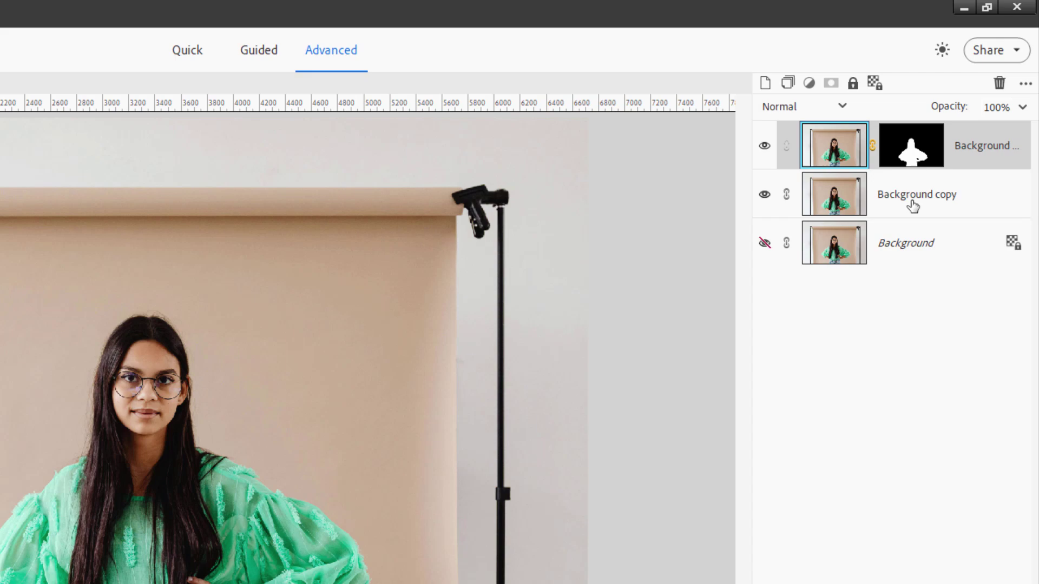
{"action": "left_click", "coordinate": [913, 207]}
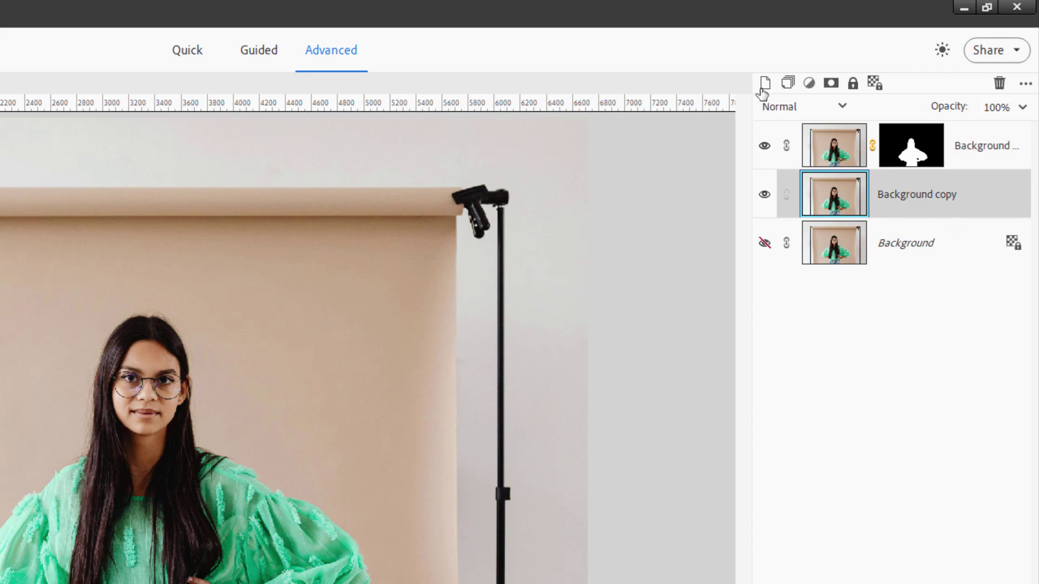
Add a new empty layer above Background copy and switch to the Gradient tool
{"action": "left_click", "coordinate": [764, 87]}
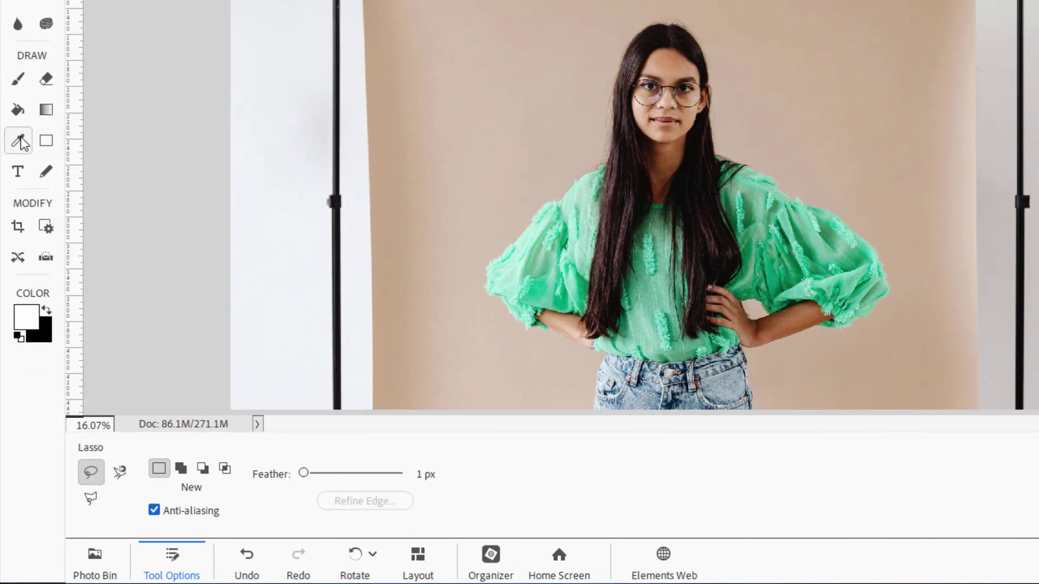
{"action": "left_click", "coordinate": [12, 288]}
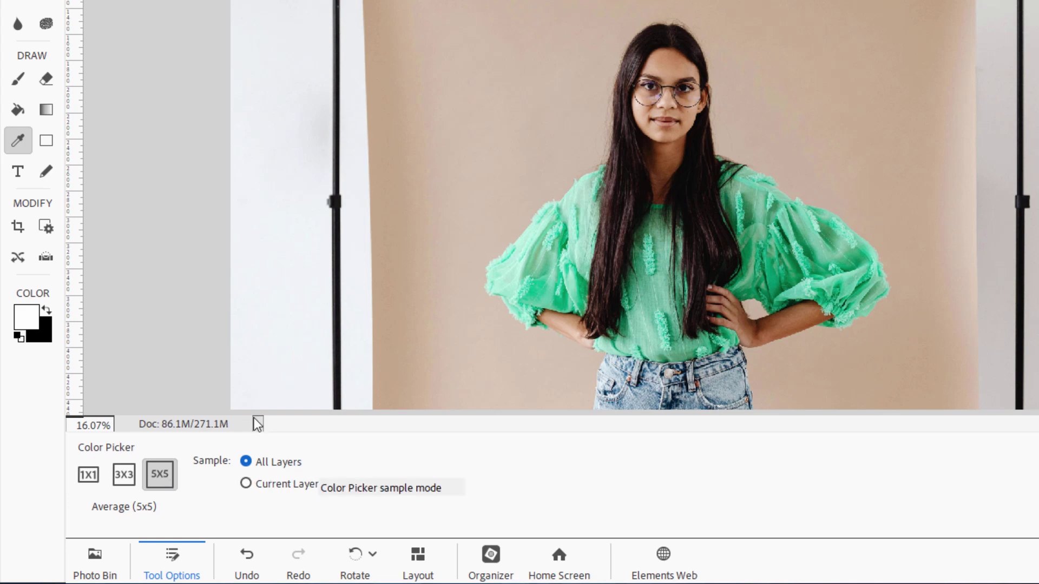
{"action": "left_click", "coordinate": [47, 110]}
Choose the black-to-white preset for a radial gradient
{"action": "left_click", "coordinate": [126, 476]}
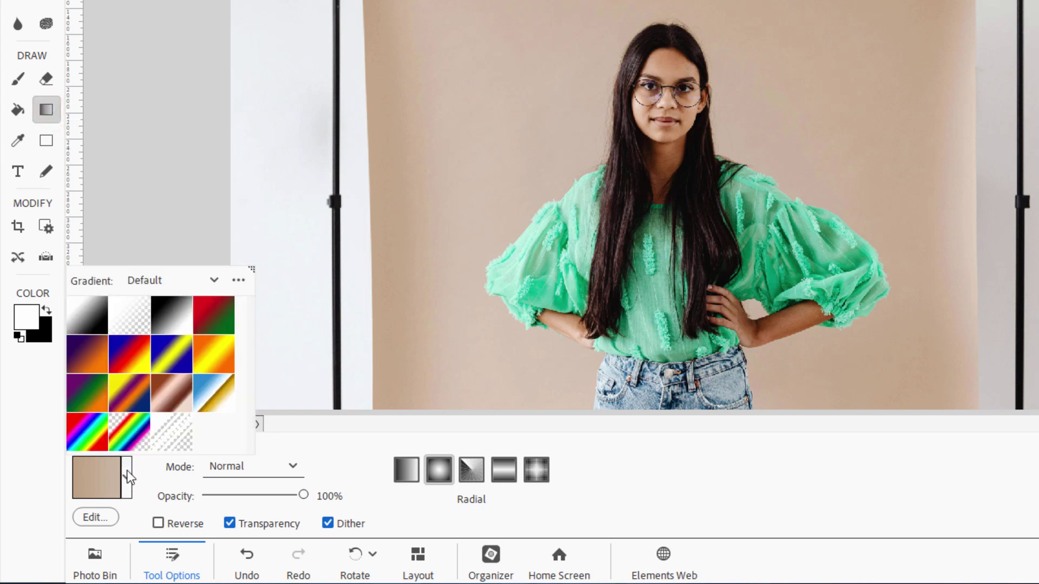
{"action": "left_click", "coordinate": [92, 327]}
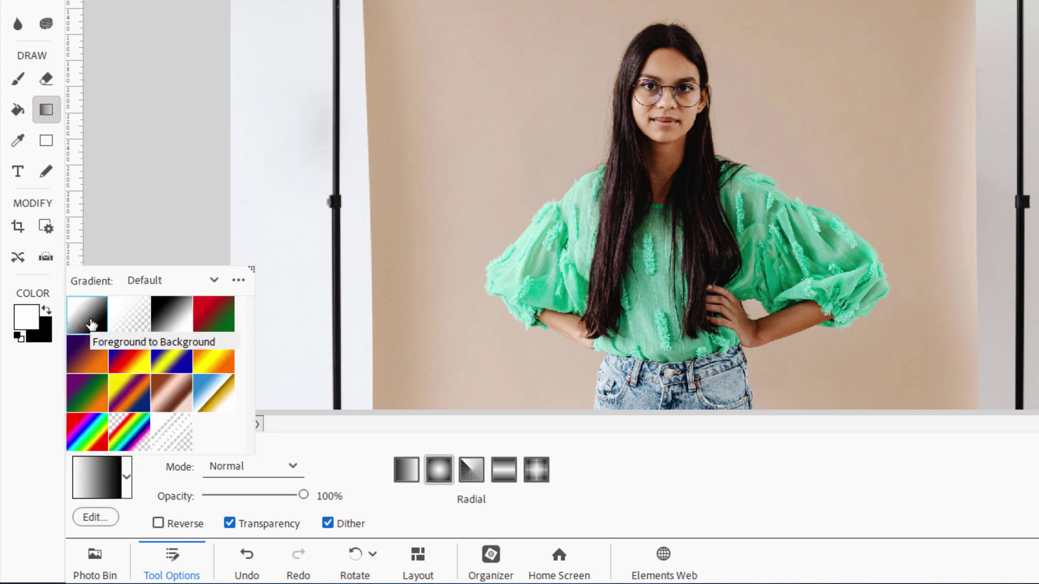
{"action": "left_click", "coordinate": [173, 324]}
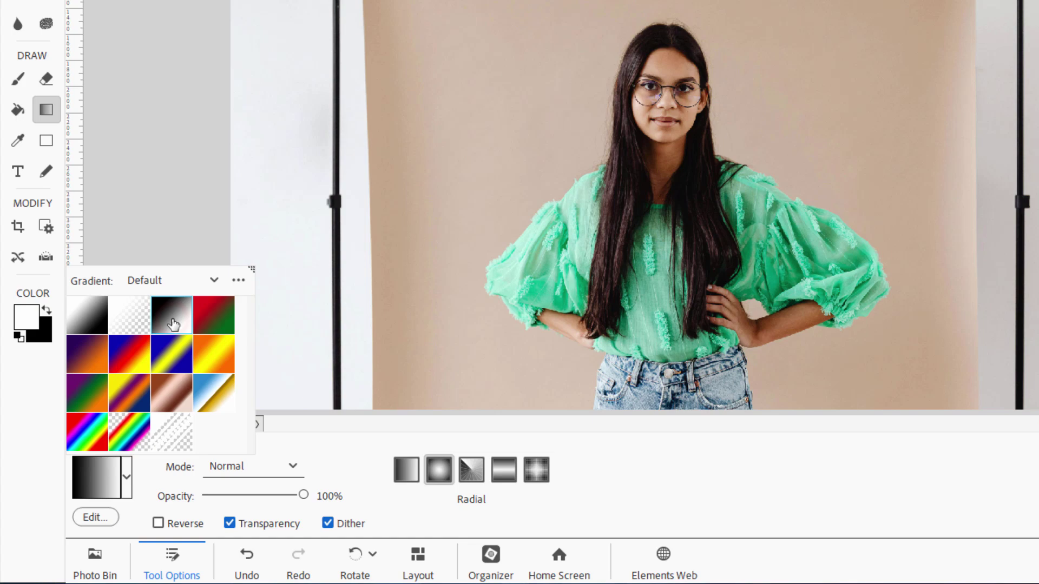
{"action": "left_click", "coordinate": [140, 497]}
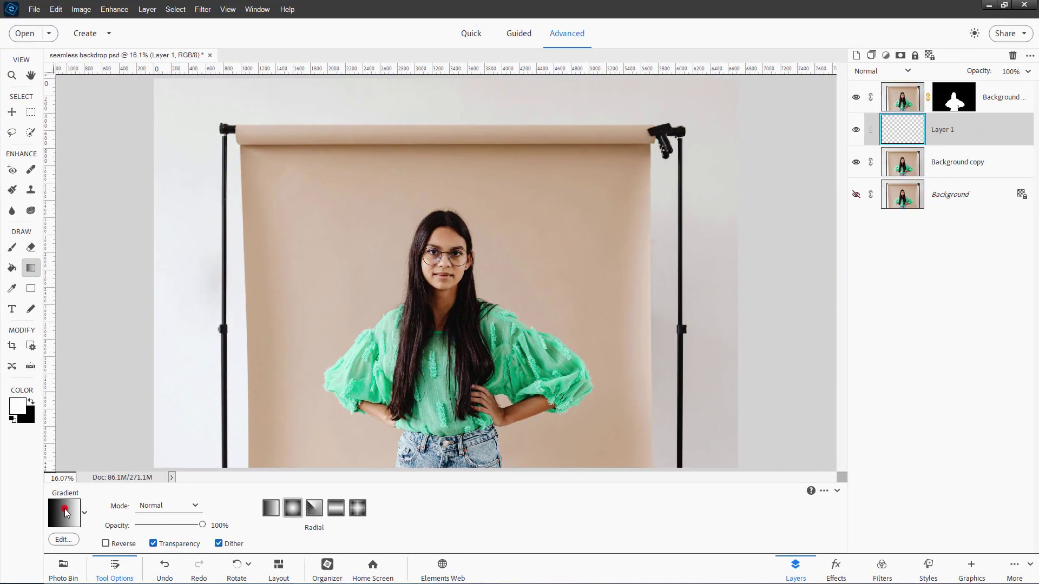
Set the gradient's right stop to beige c8b6a2 sampled from the backdrop paper
{"action": "left_click", "coordinate": [85, 485]}
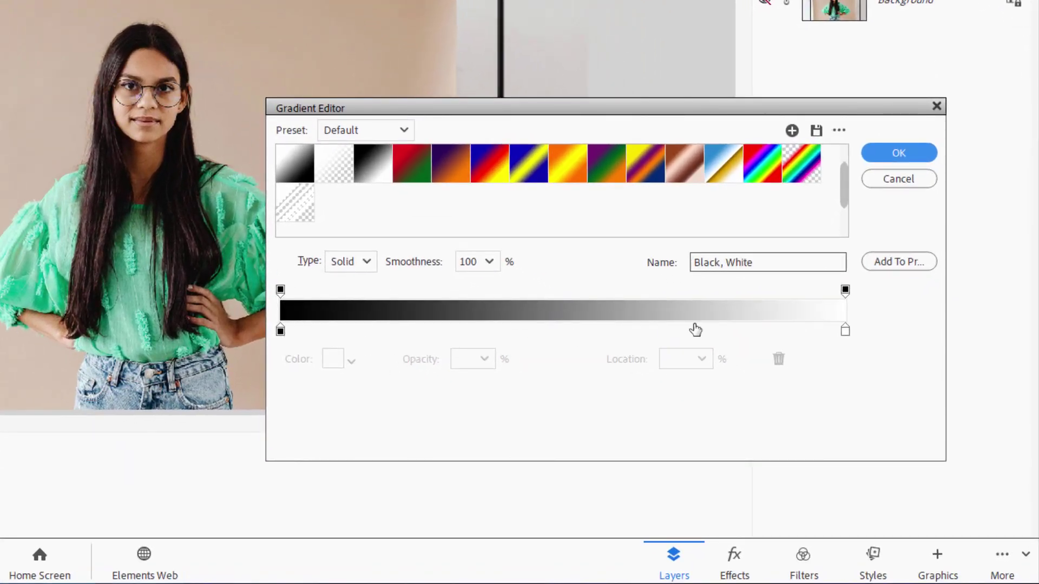
{"action": "left_click", "coordinate": [845, 331]}
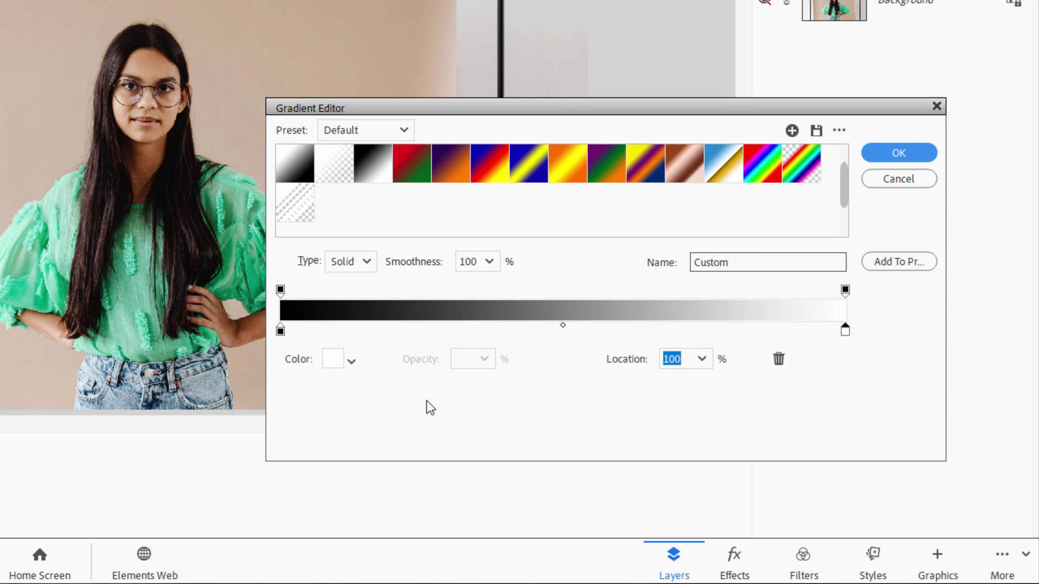
{"action": "left_click", "coordinate": [339, 361]}
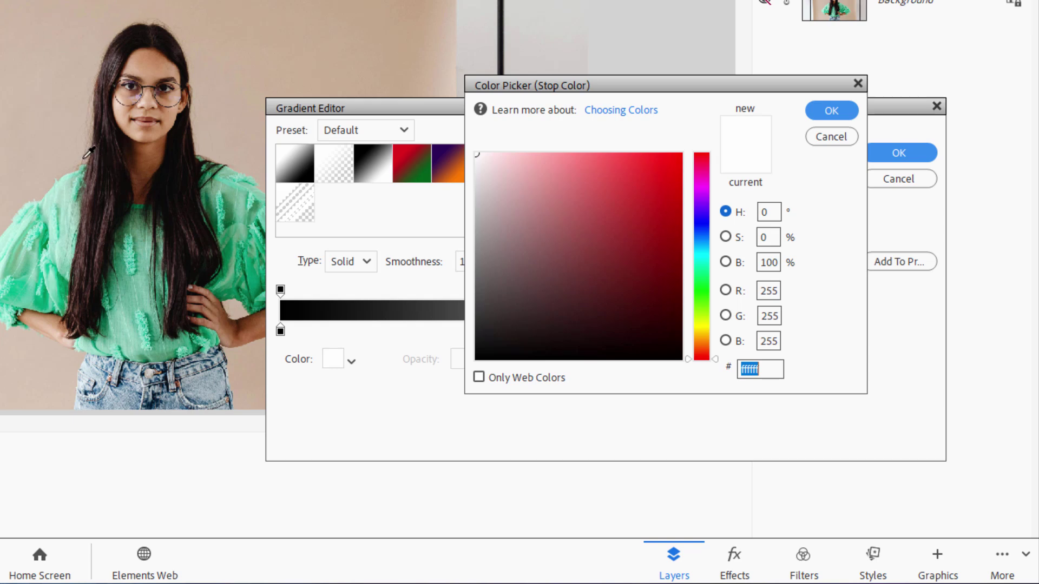
{"action": "left_click", "coordinate": [215, 144]}
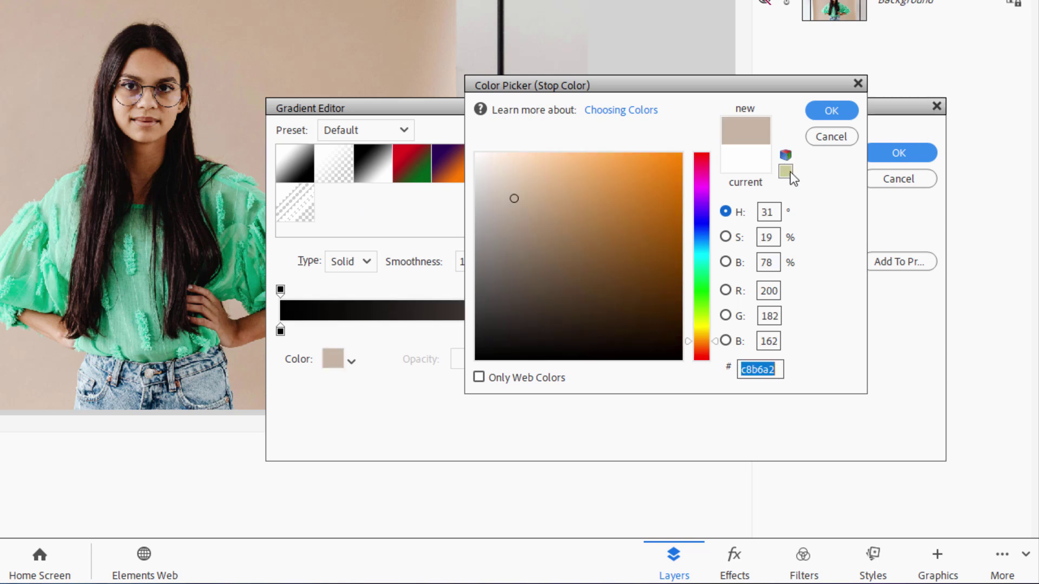
{"action": "left_click", "coordinate": [824, 113]}
Set the left stop to darker tan 987959 and accept the new gradient
{"action": "left_click", "coordinate": [280, 331]}
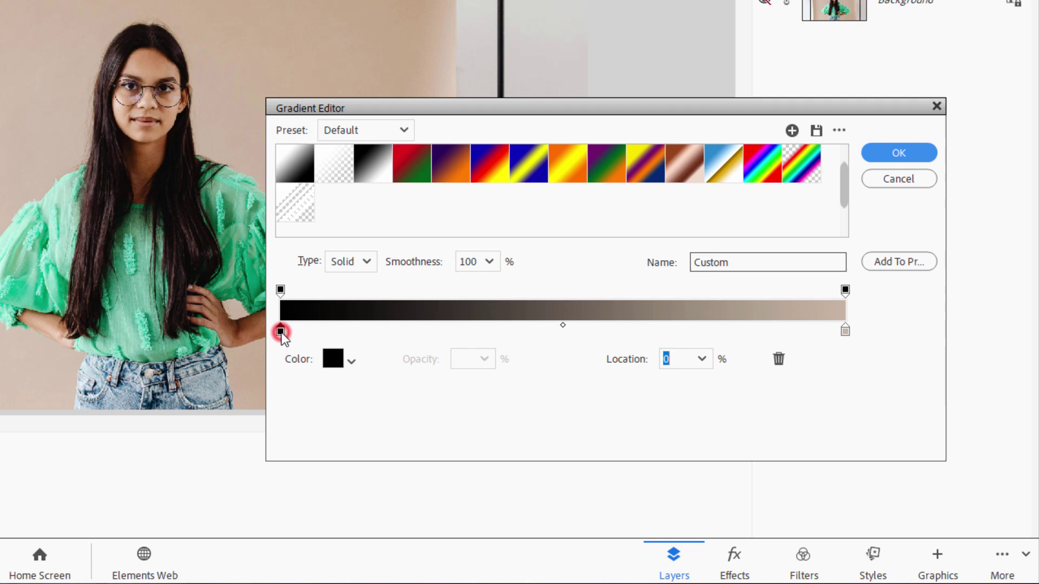
{"action": "left_click", "coordinate": [332, 364]}
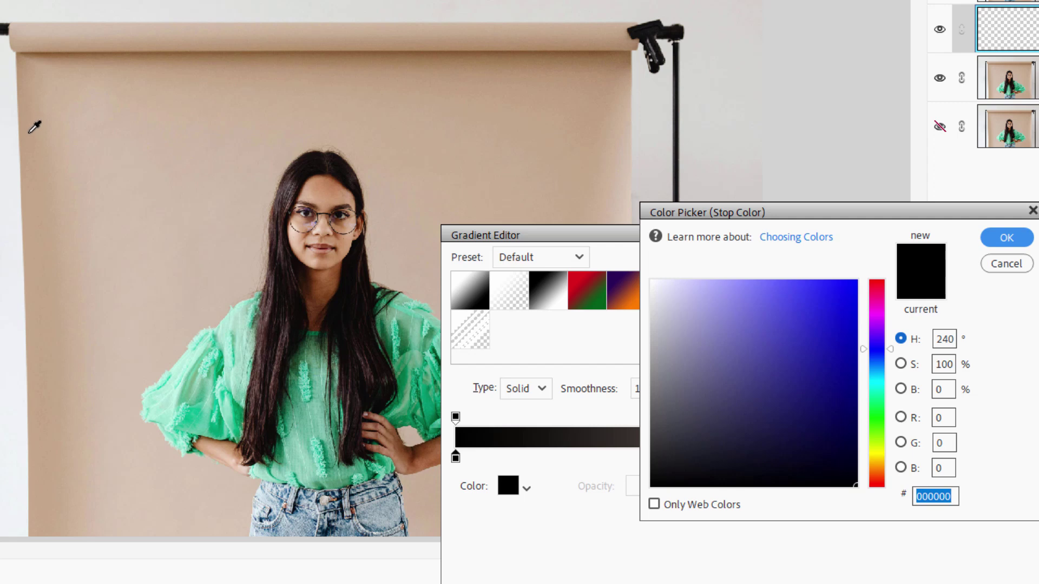
{"action": "left_click", "coordinate": [404, 64]}
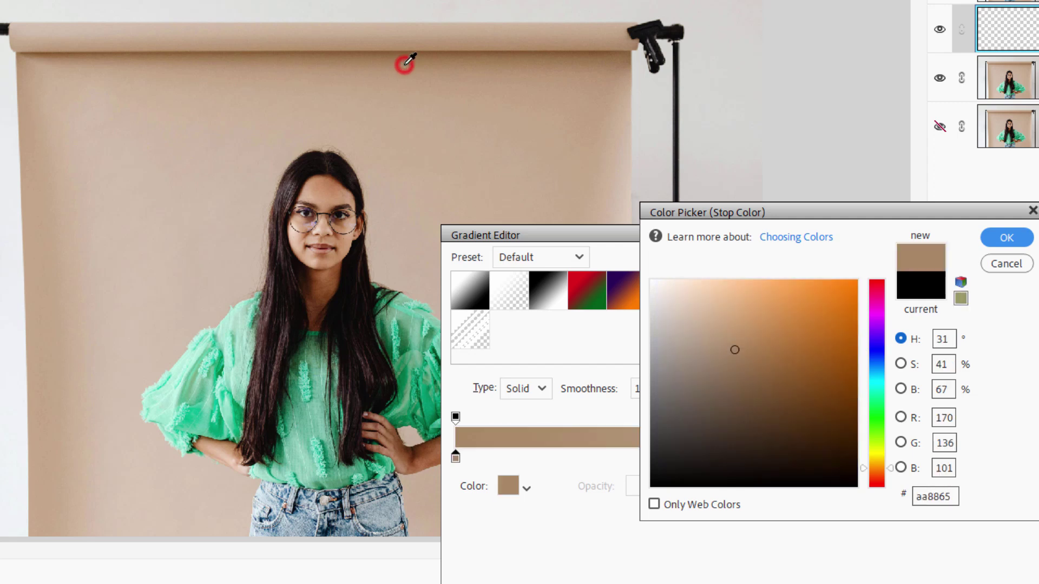
{"action": "left_click", "coordinate": [736, 364]}
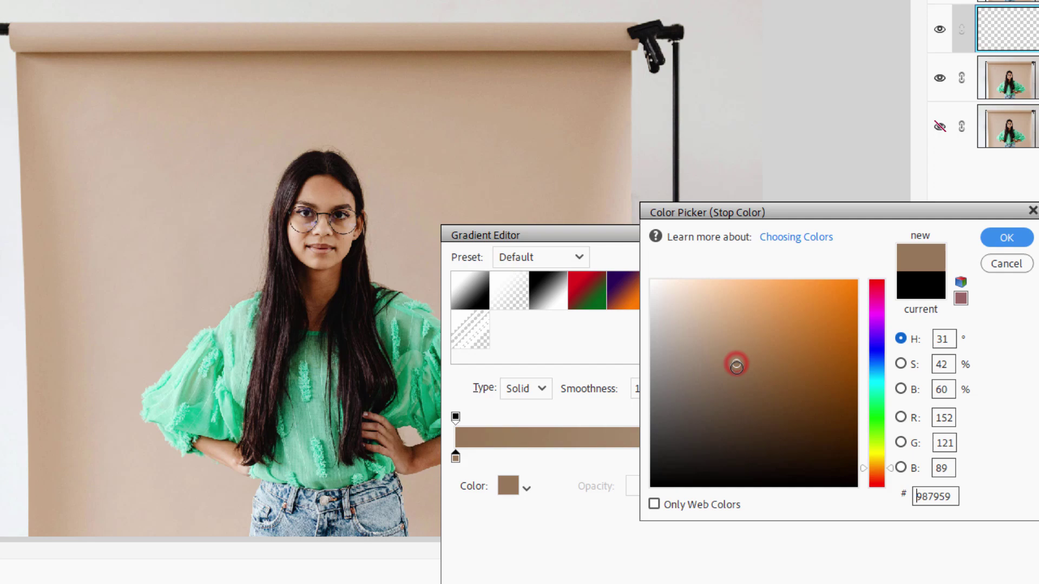
{"action": "left_click", "coordinate": [1005, 245]}
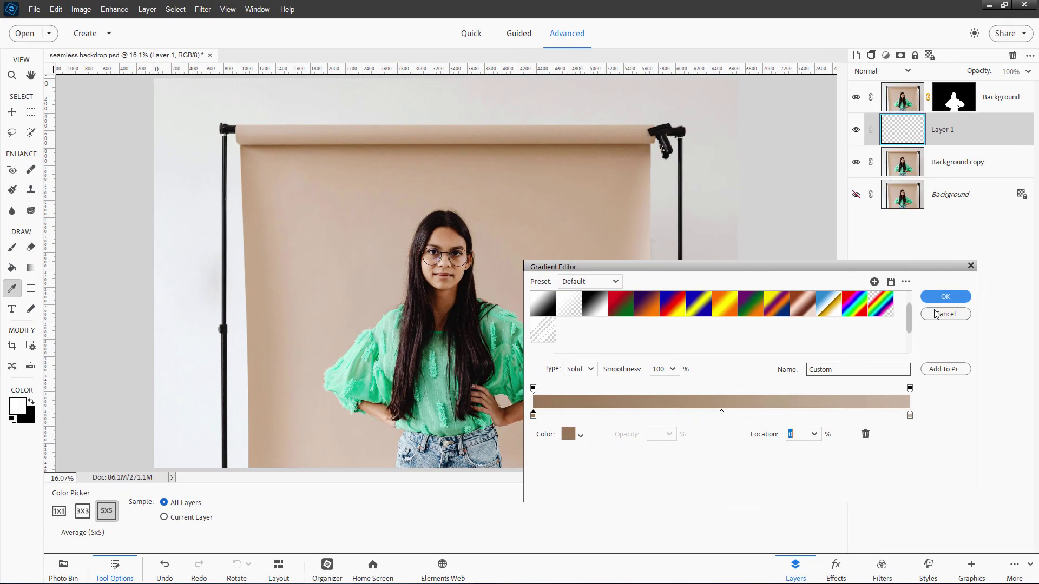
{"action": "left_click", "coordinate": [937, 297]}
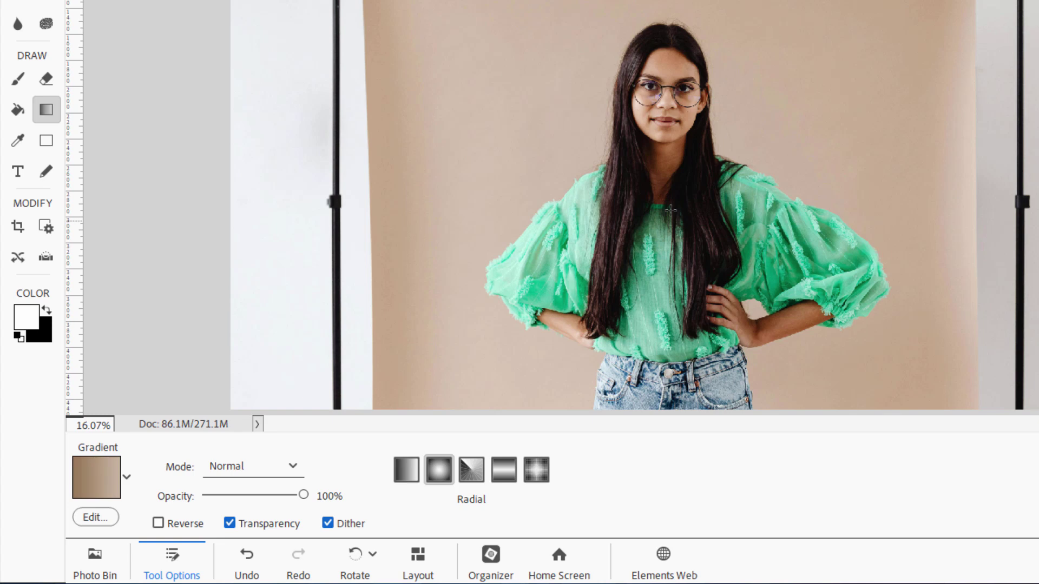
Undo, enable Reverse, and drag the radial tan gradient from her chest to the top-left corner
{"action": "key", "text": "ctrl+z"}
{"action": "left_click", "coordinate": [159, 523]}
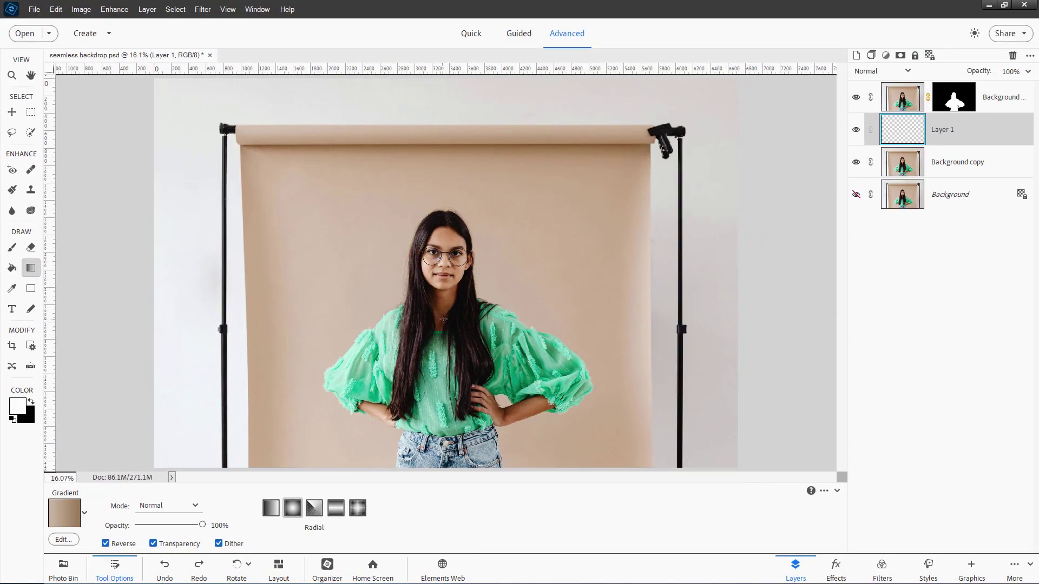
{"action": "left_click_drag", "start_coordinate": [442, 320], "coordinate": [156, 82]}
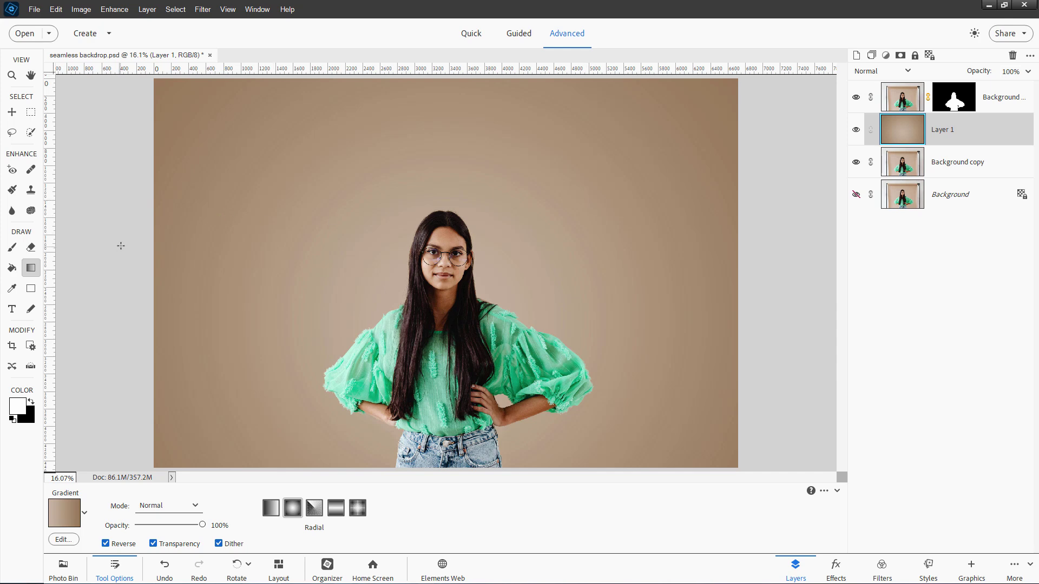
Add a horizontal text box on the backdrop, replacing the placeholder with BACKDROP
{"action": "left_click", "coordinate": [16, 309]}
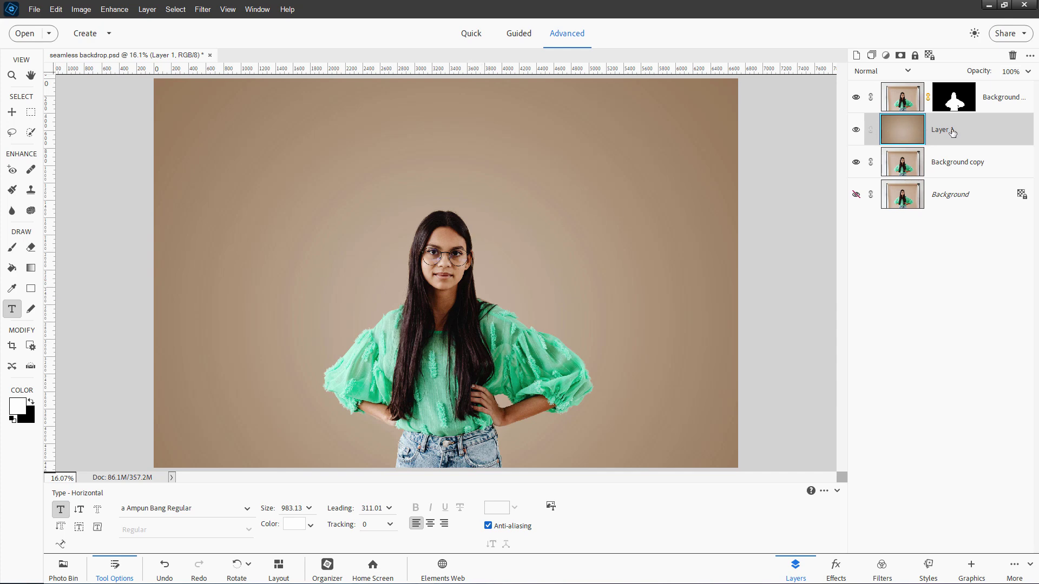
{"action": "left_click", "coordinate": [322, 209]}
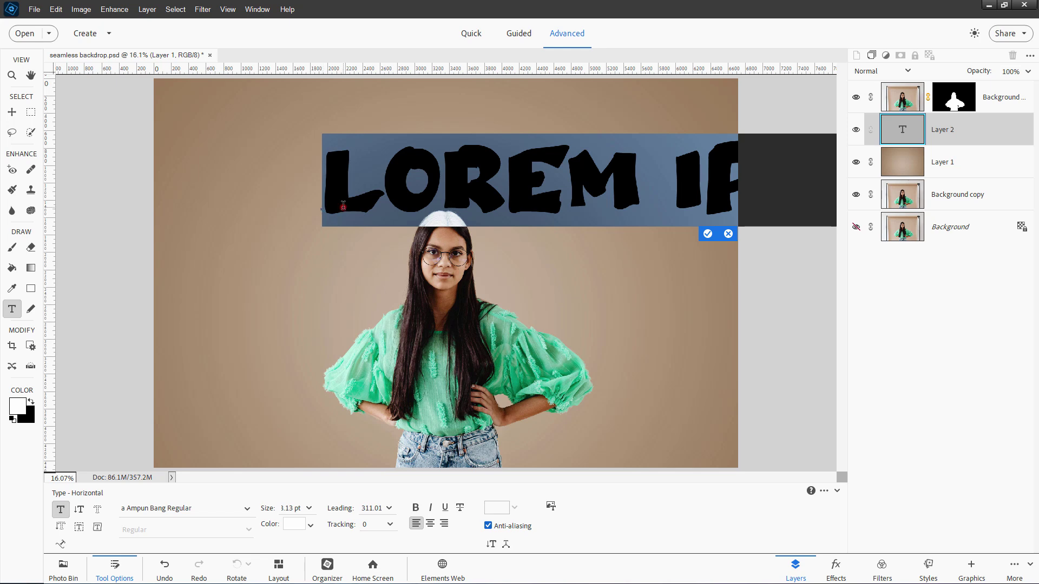
{"action": "left_click", "coordinate": [343, 204]}
{"action": "double_click", "coordinate": [335, 192]}
{"action": "key", "text": "BackSpace"}
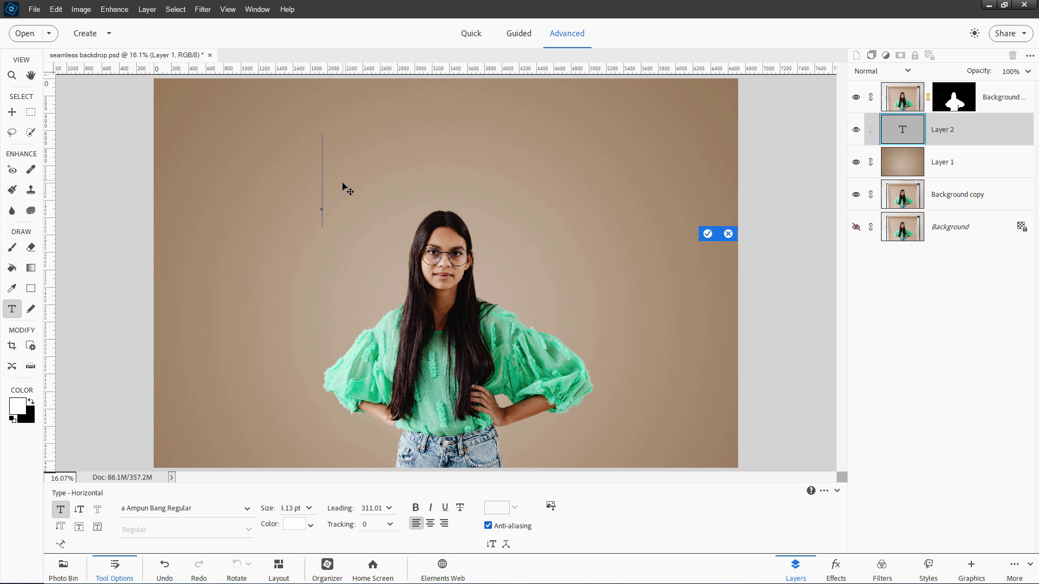
{"action": "left_click", "coordinate": [308, 509]}
{"action": "left_click", "coordinate": [306, 504]}
{"action": "type", "text": "SANKD"}
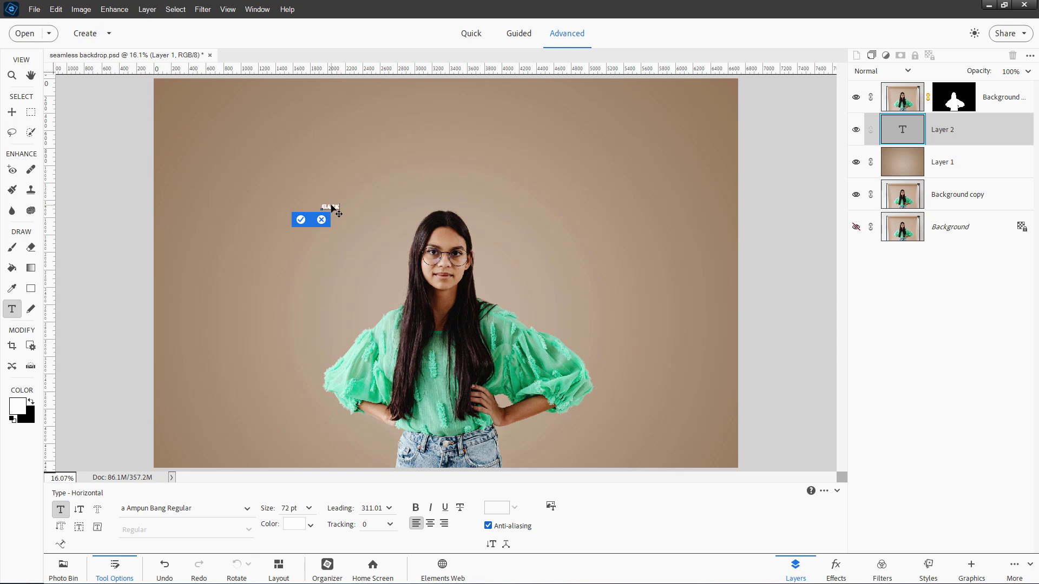
{"action": "type", "text": "ROP"}
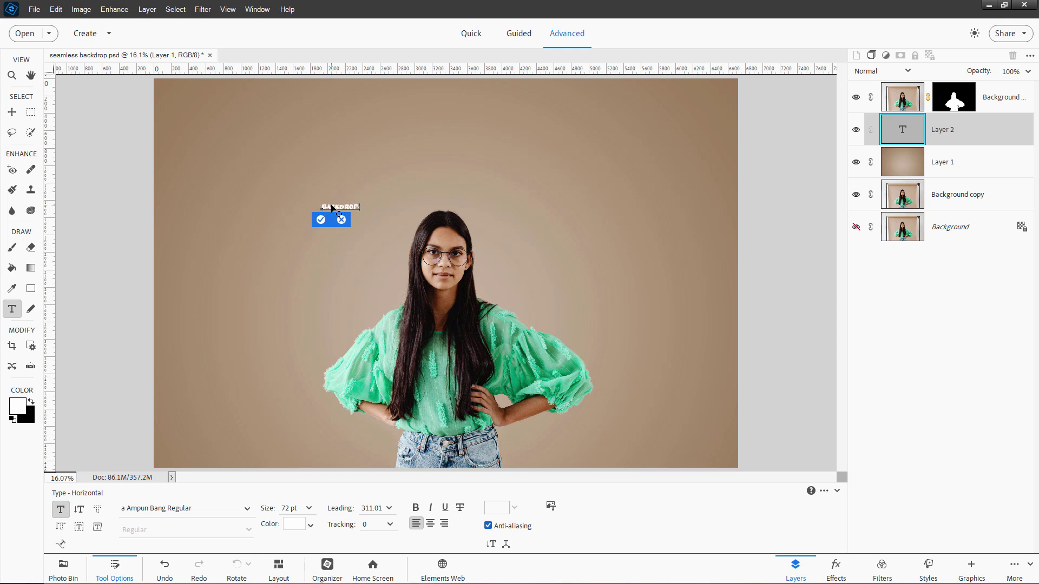
{"action": "left_click", "coordinate": [319, 220]}
Enlarge the BACKDROP text to 821 pt and move it above the woman's head
{"action": "key", "text": "v"}
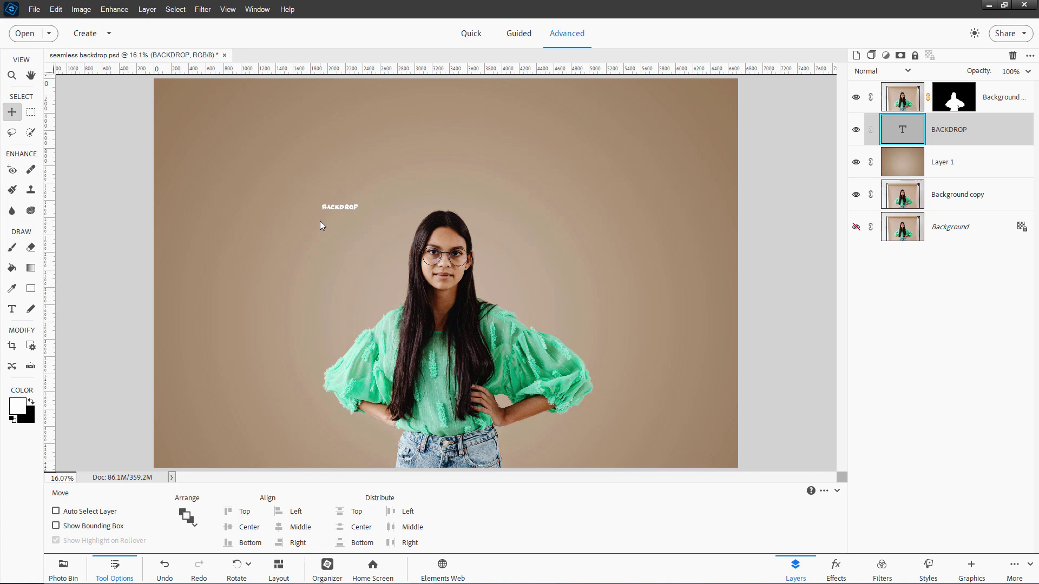
{"action": "double_click", "coordinate": [335, 211]}
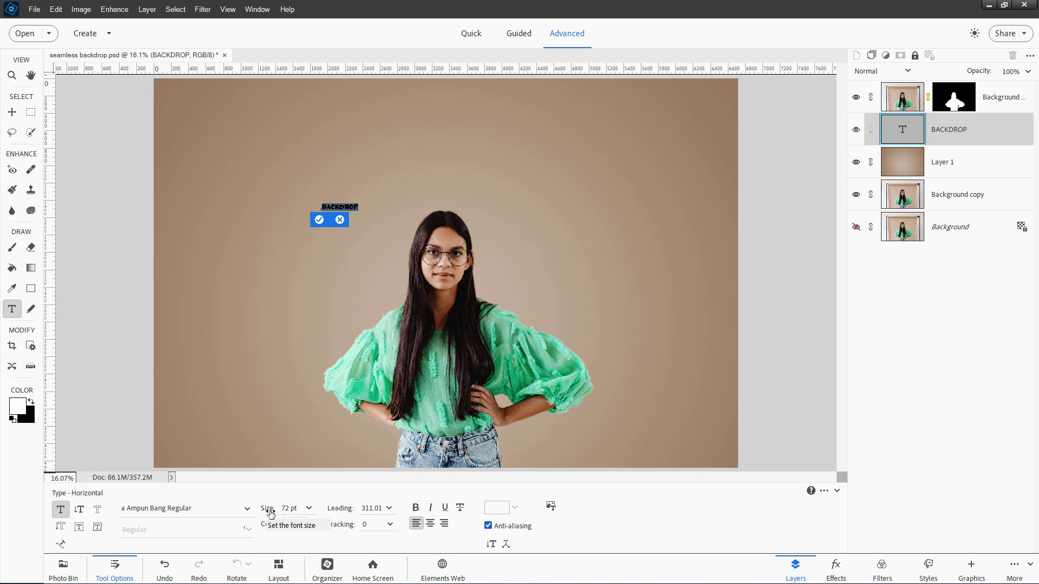
{"action": "left_click_drag", "start_coordinate": [266, 512], "coordinate": [675, 520]}
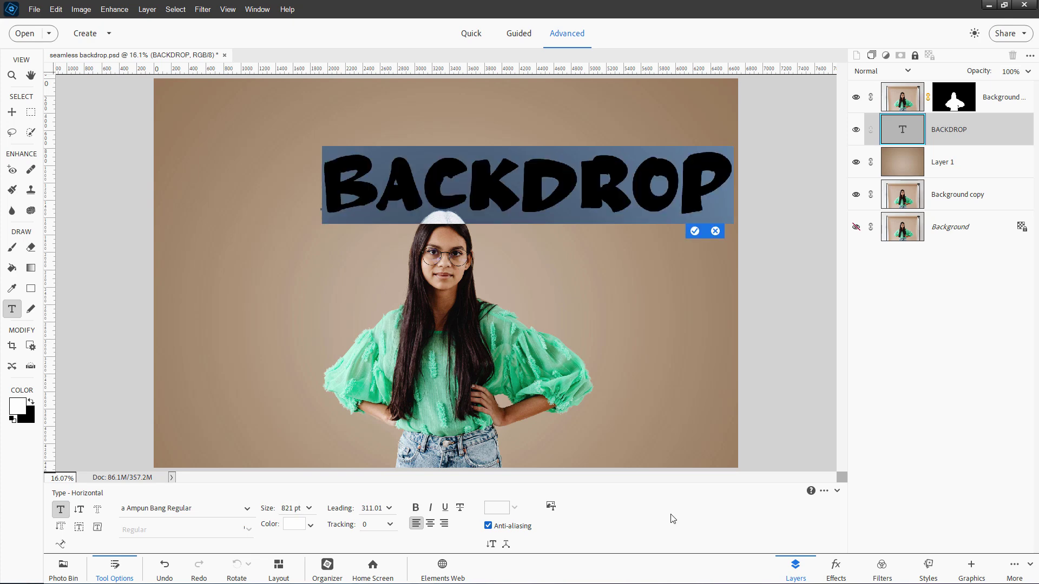
{"action": "left_click", "coordinate": [694, 231]}
{"action": "key", "text": "v"}
{"action": "left_click_drag", "start_coordinate": [531, 209], "coordinate": [481, 229]}
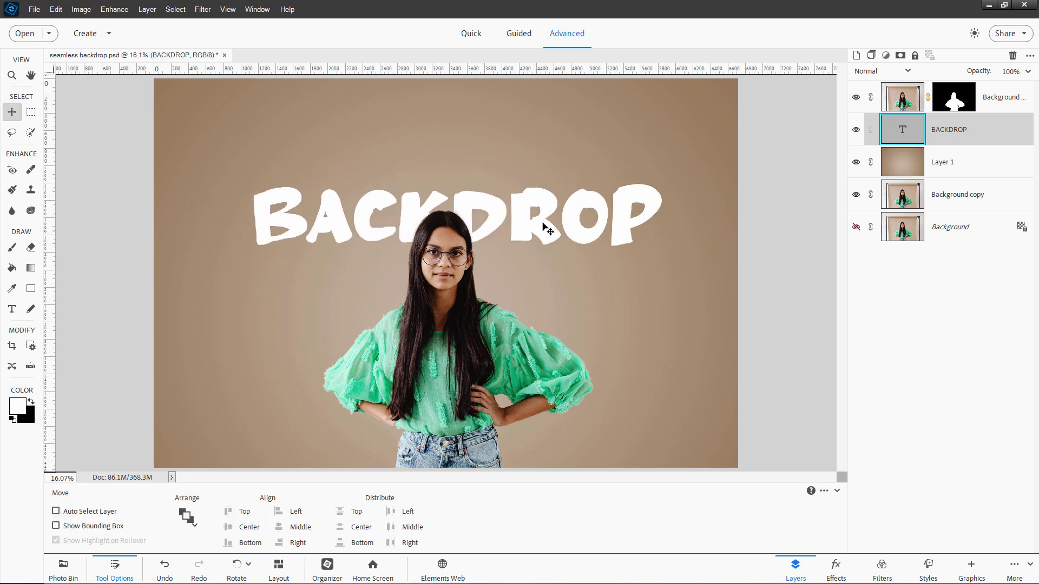
Nudge the BACKDROP text, then move Background copy to the top of the stack and hide it
{"action": "mouse_move", "coordinate": [543, 225]}
{"action": "left_mouse_down"}
{"action": "mouse_move", "coordinate": [537, 238]}
{"action": "mouse_move", "coordinate": [545, 221]}
{"action": "left_mouse_up"}
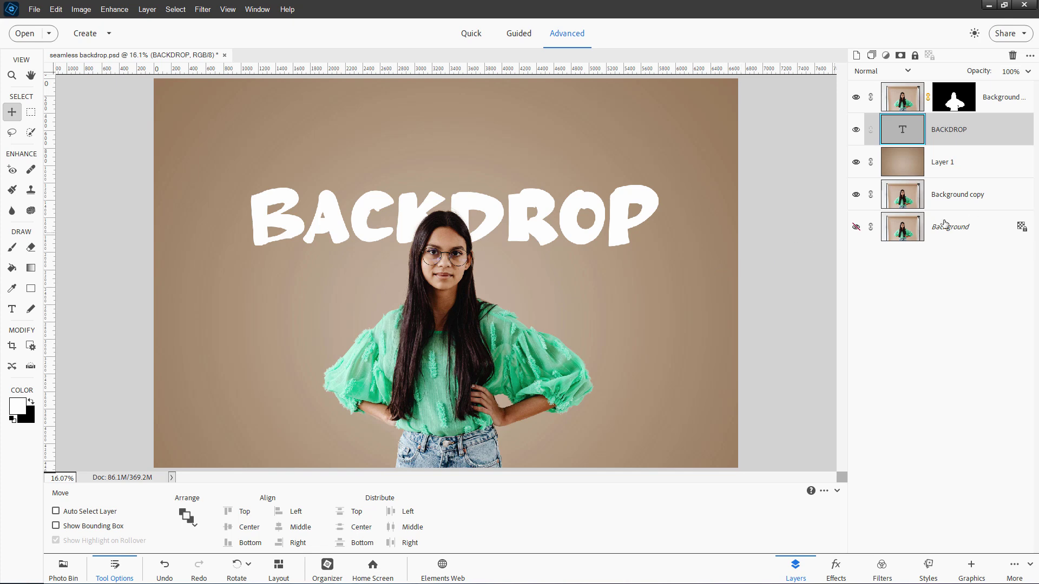
{"action": "left_click_drag", "start_coordinate": [961, 201], "coordinate": [991, 86]}
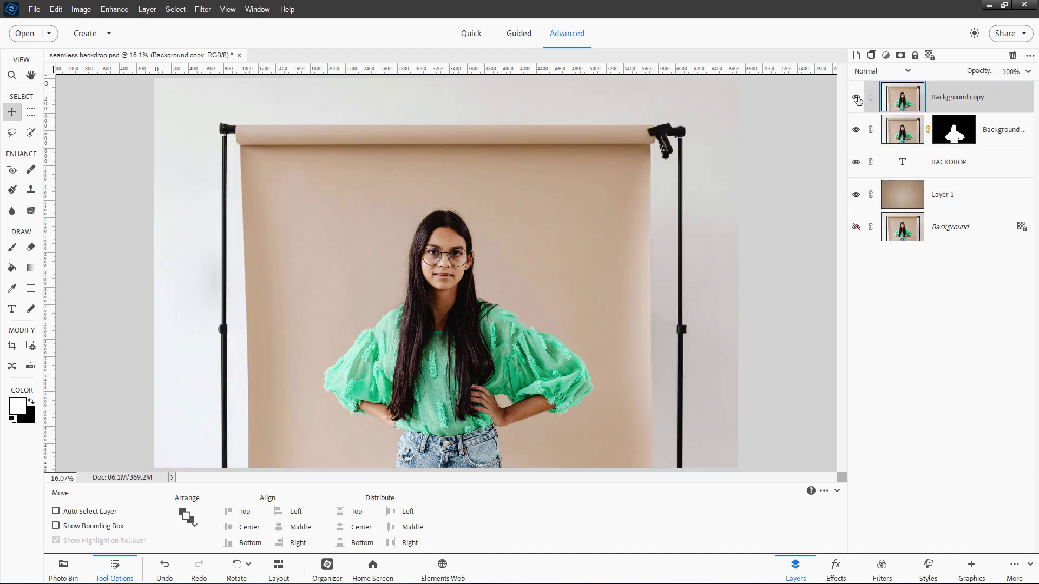
{"action": "left_click", "coordinate": [856, 97]}
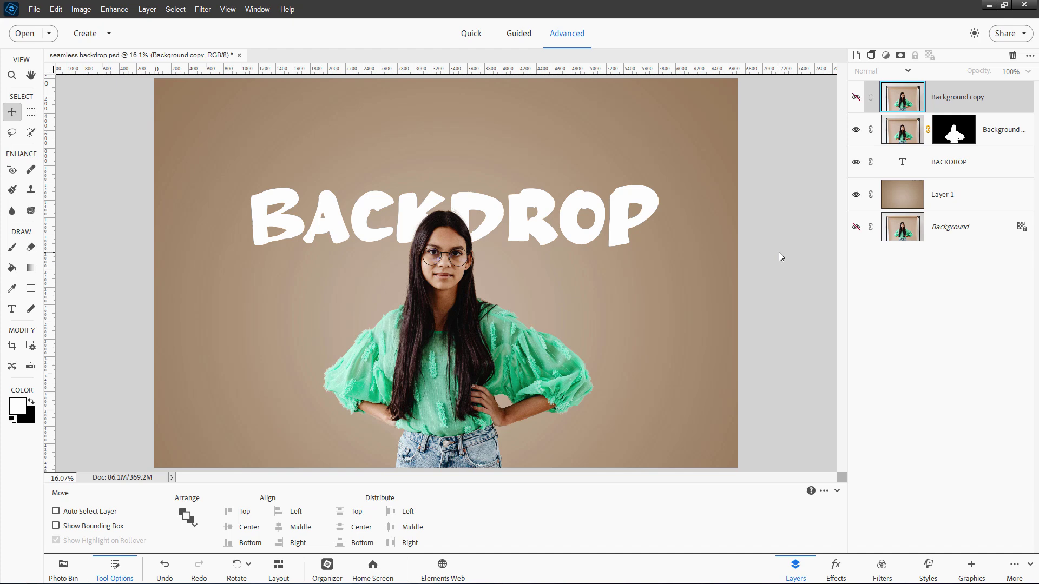